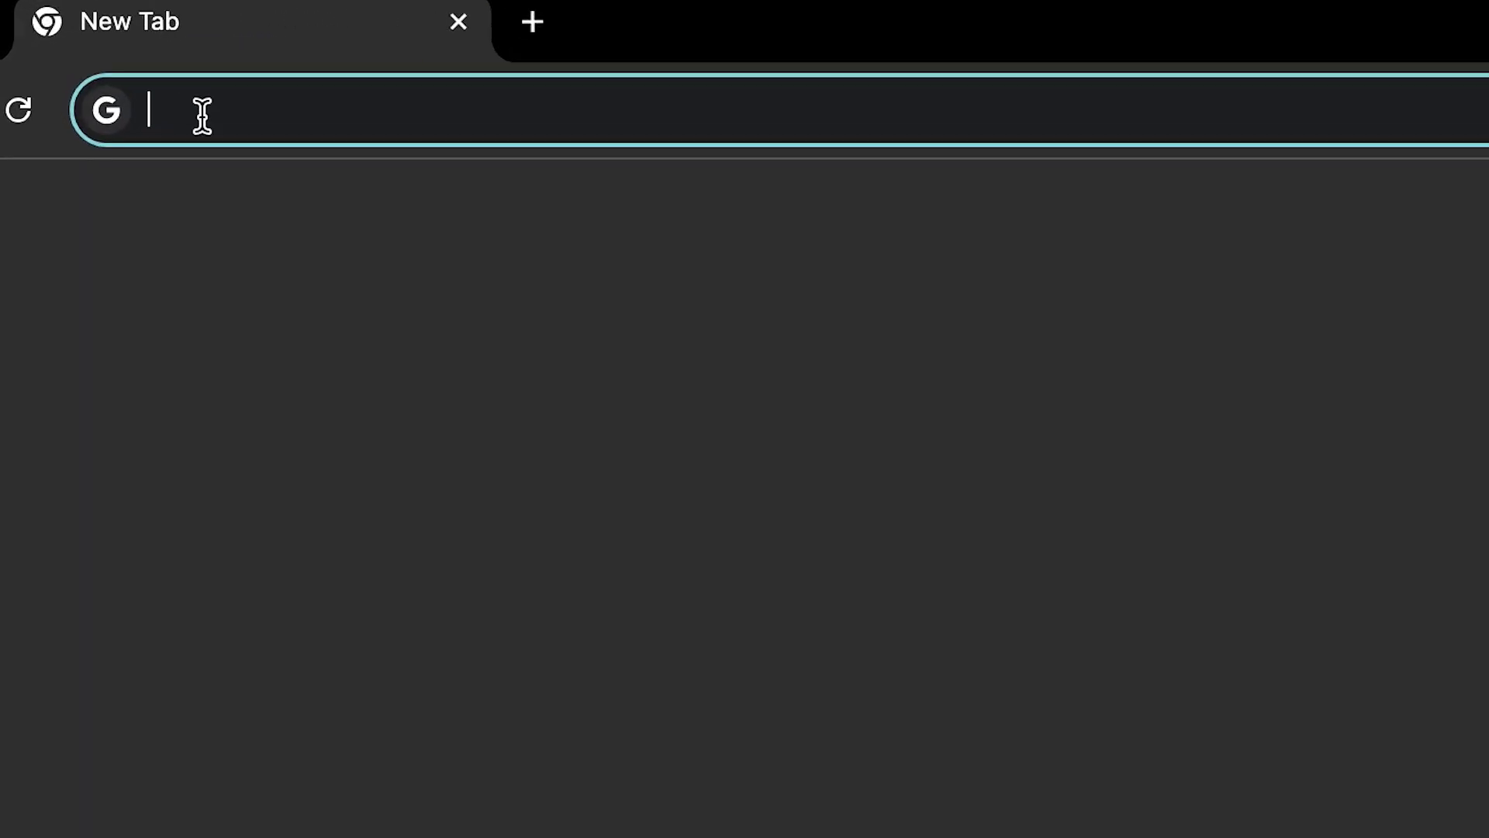
- Open avaturn.me and start creating a new avatar using the camera
{"action": "type", "text": "avaturn.me"}
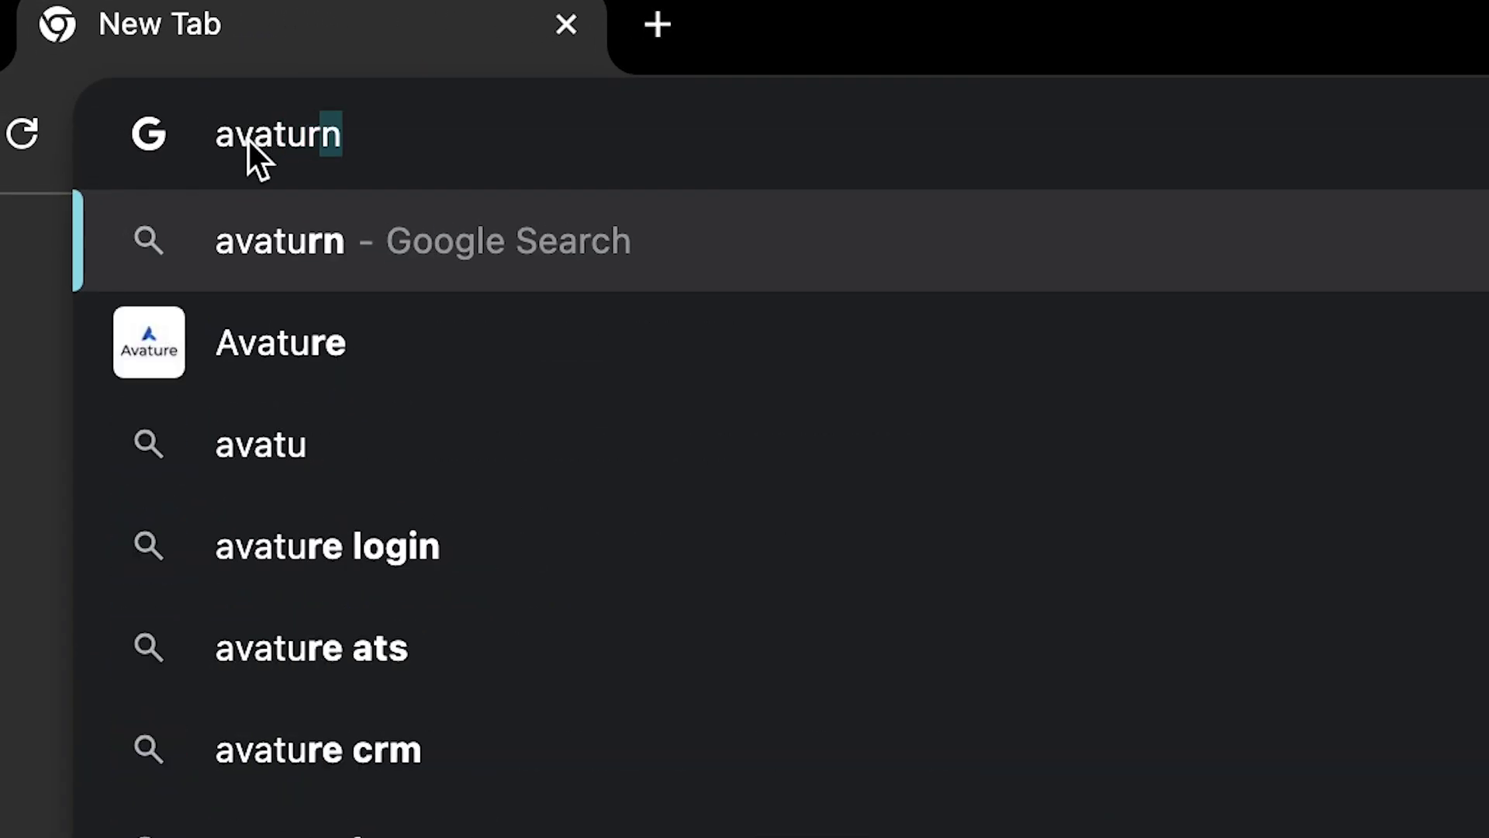
{"action": "key", "text": "Return"}
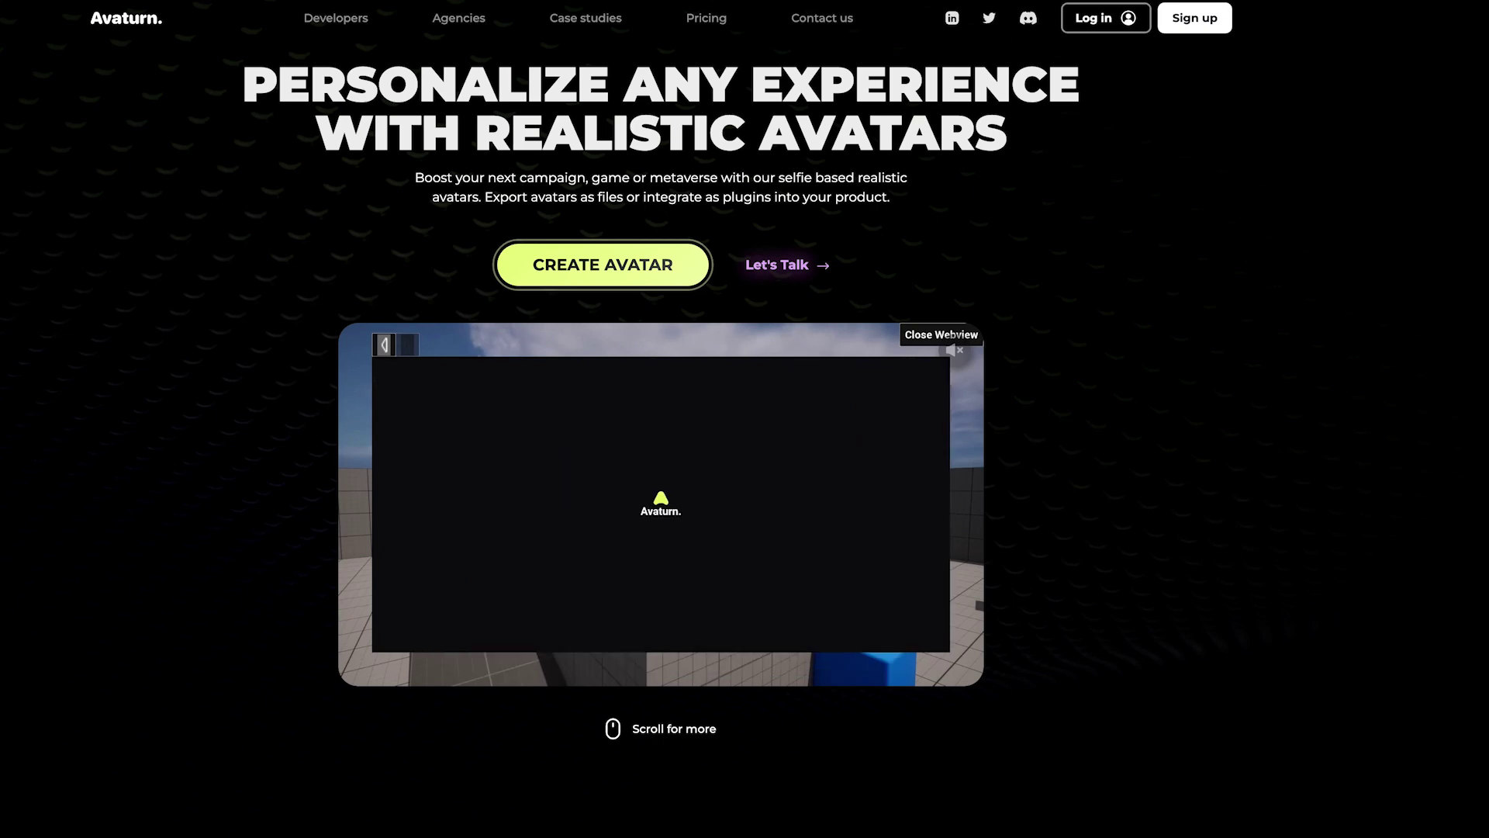
{"action": "left_click", "coordinate": [625, 286]}
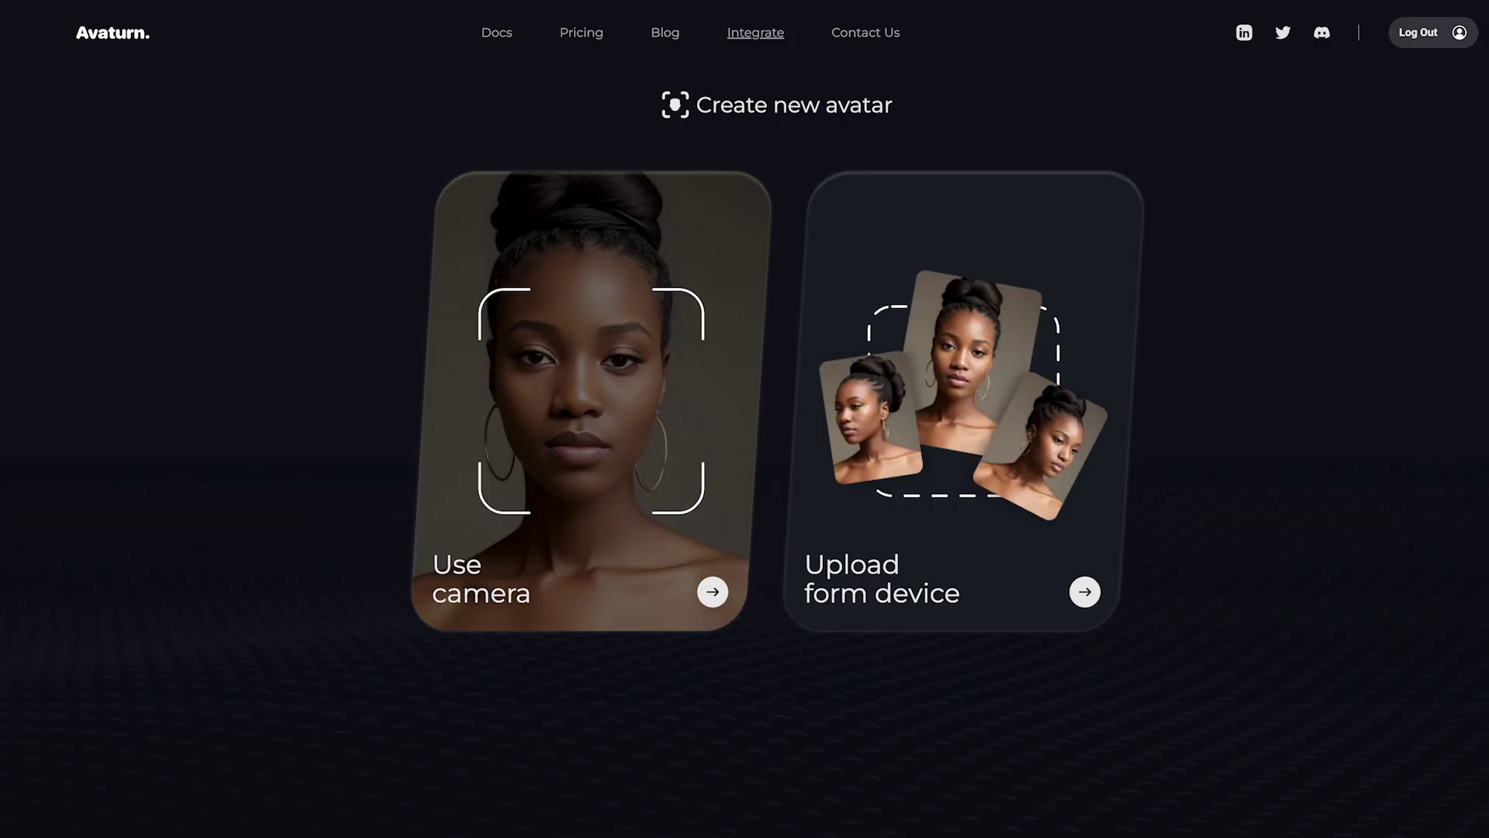
{"action": "left_click", "coordinate": [614, 472]}
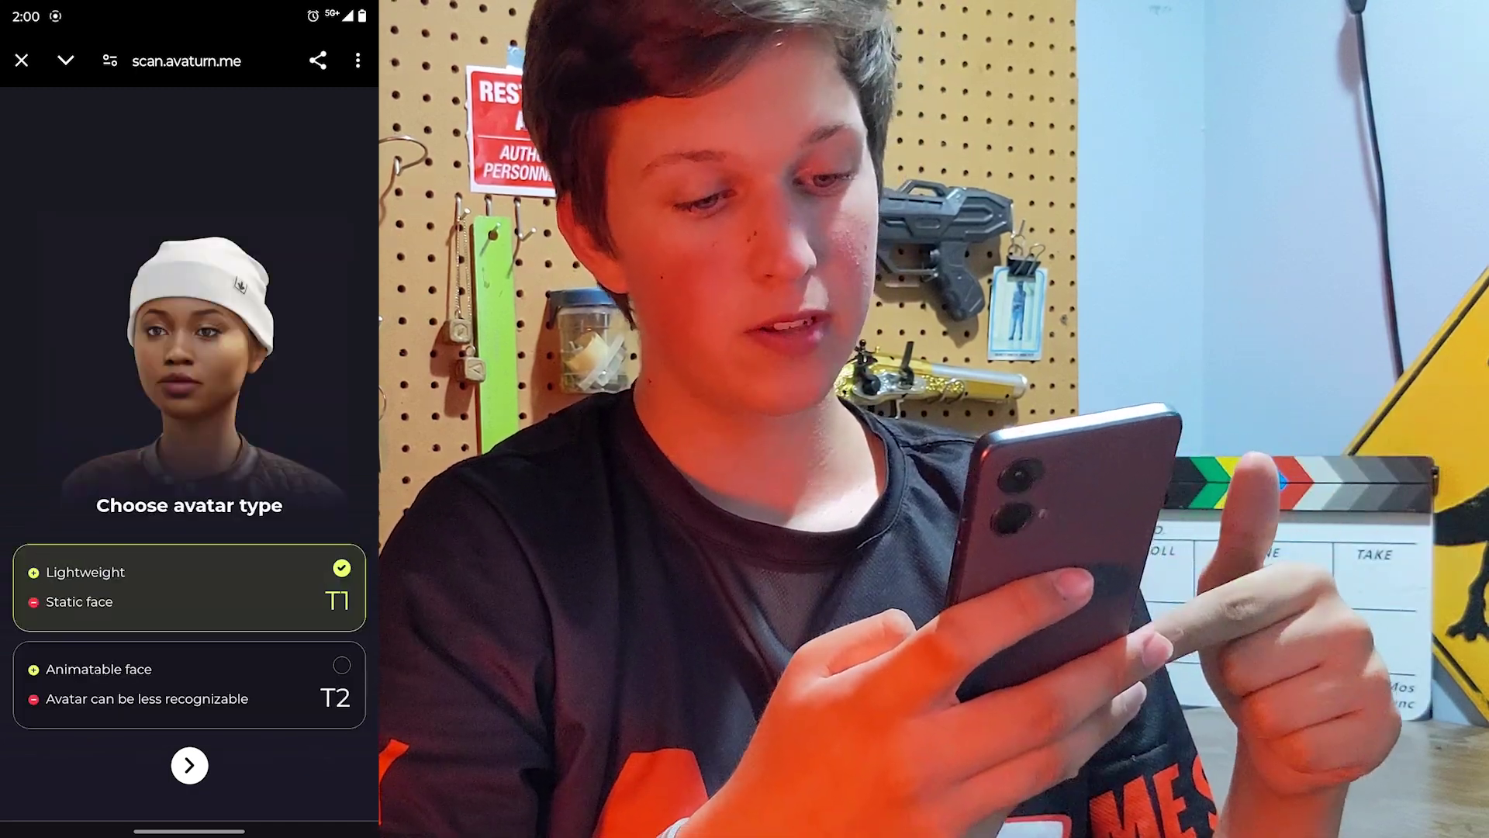
- Choose the T2 avatar type with an animatable face and accept the captured front and side face photos
{"action": "left_click", "coordinate": [189, 685]}
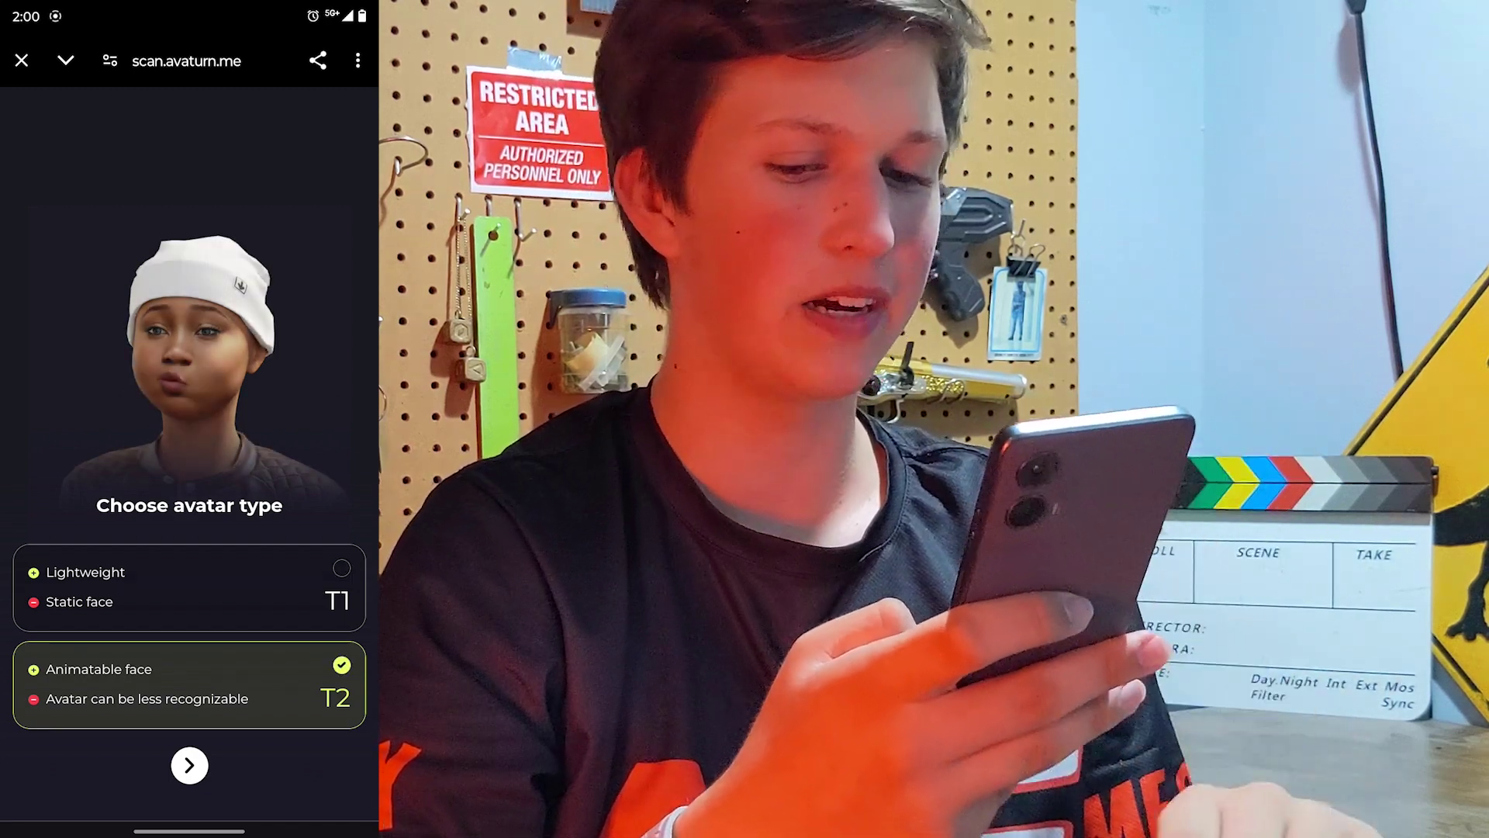
{"action": "left_click", "coordinate": [189, 765]}
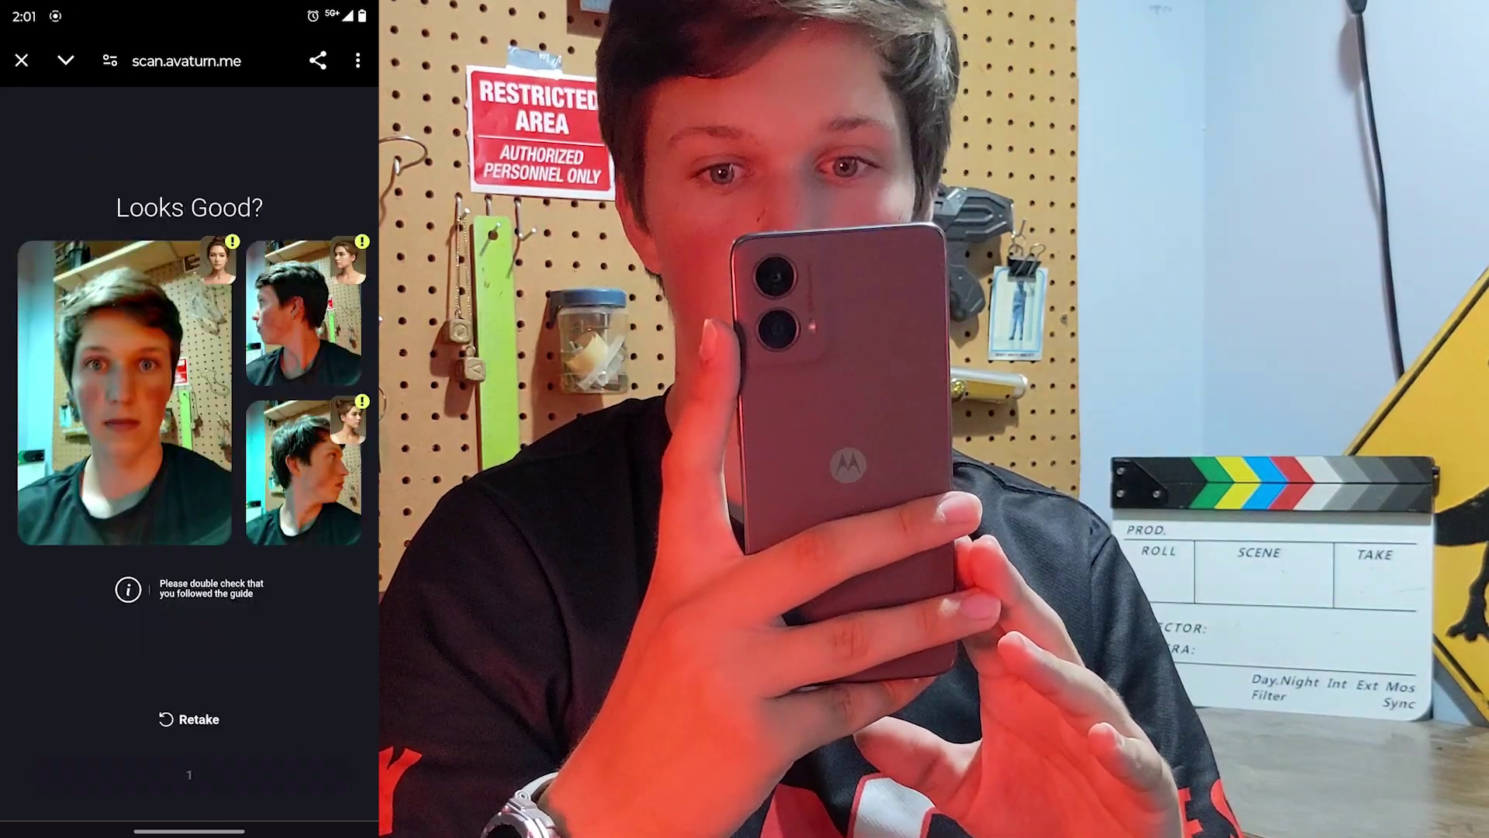
{"action": "left_click", "coordinate": [189, 774]}
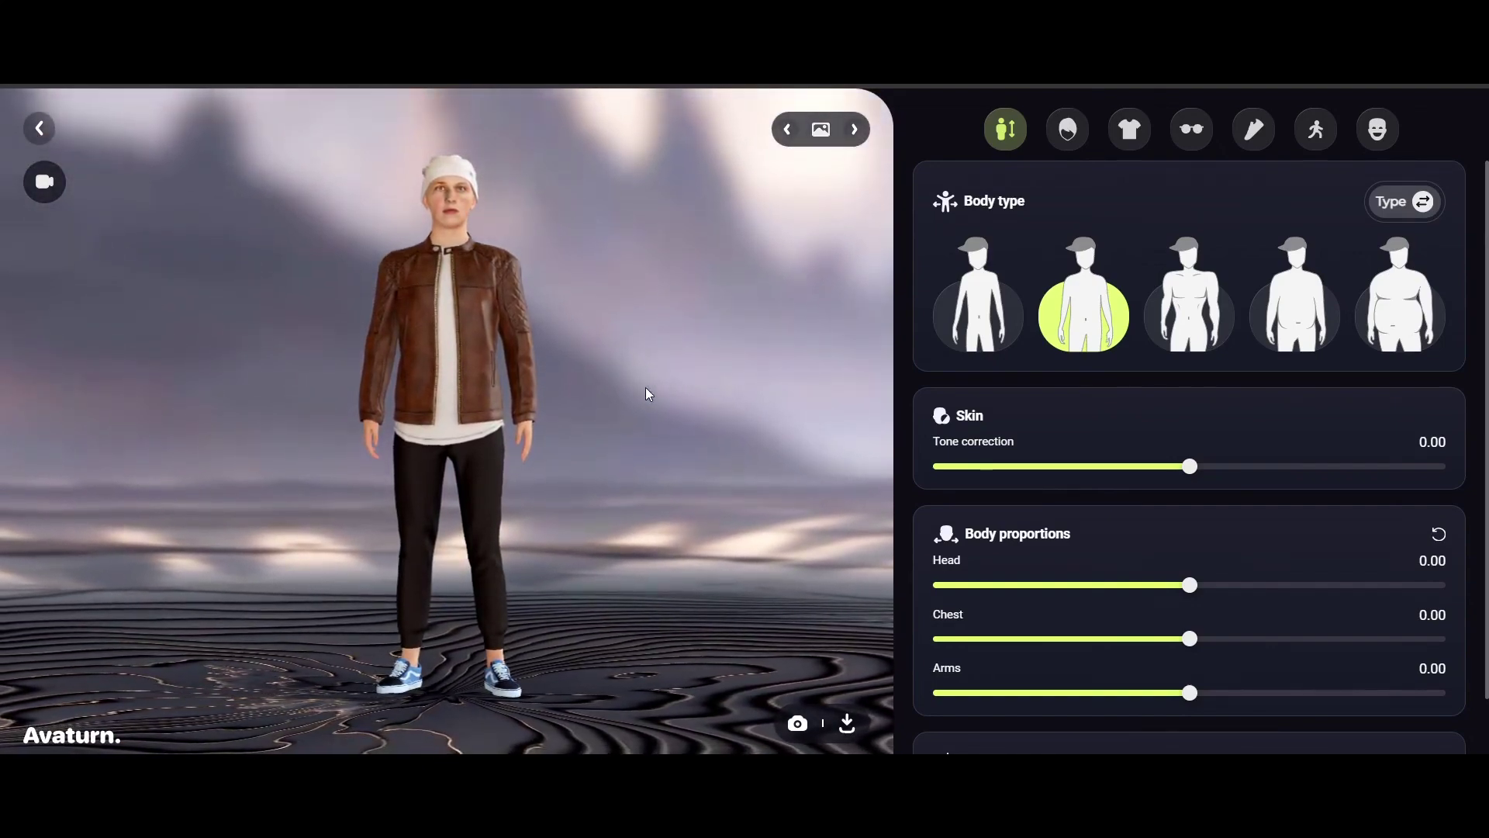
- Replace the avatar's white beanie with the short, swept-up textured hairstyle
{"action": "left_click_drag", "start_coordinate": [563, 329], "coordinate": [656, 348]}
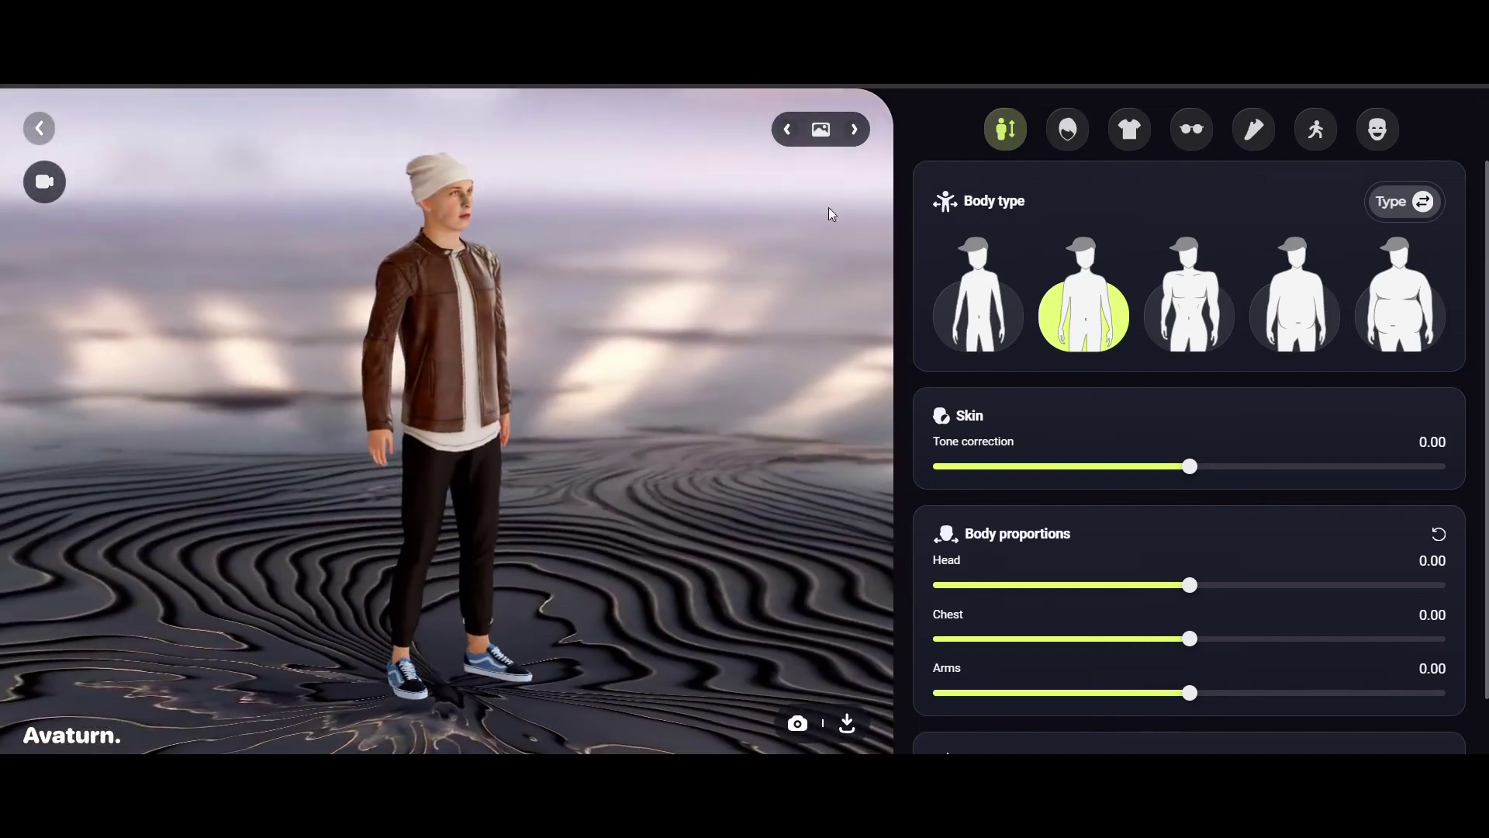
{"action": "left_click", "coordinate": [1068, 130]}
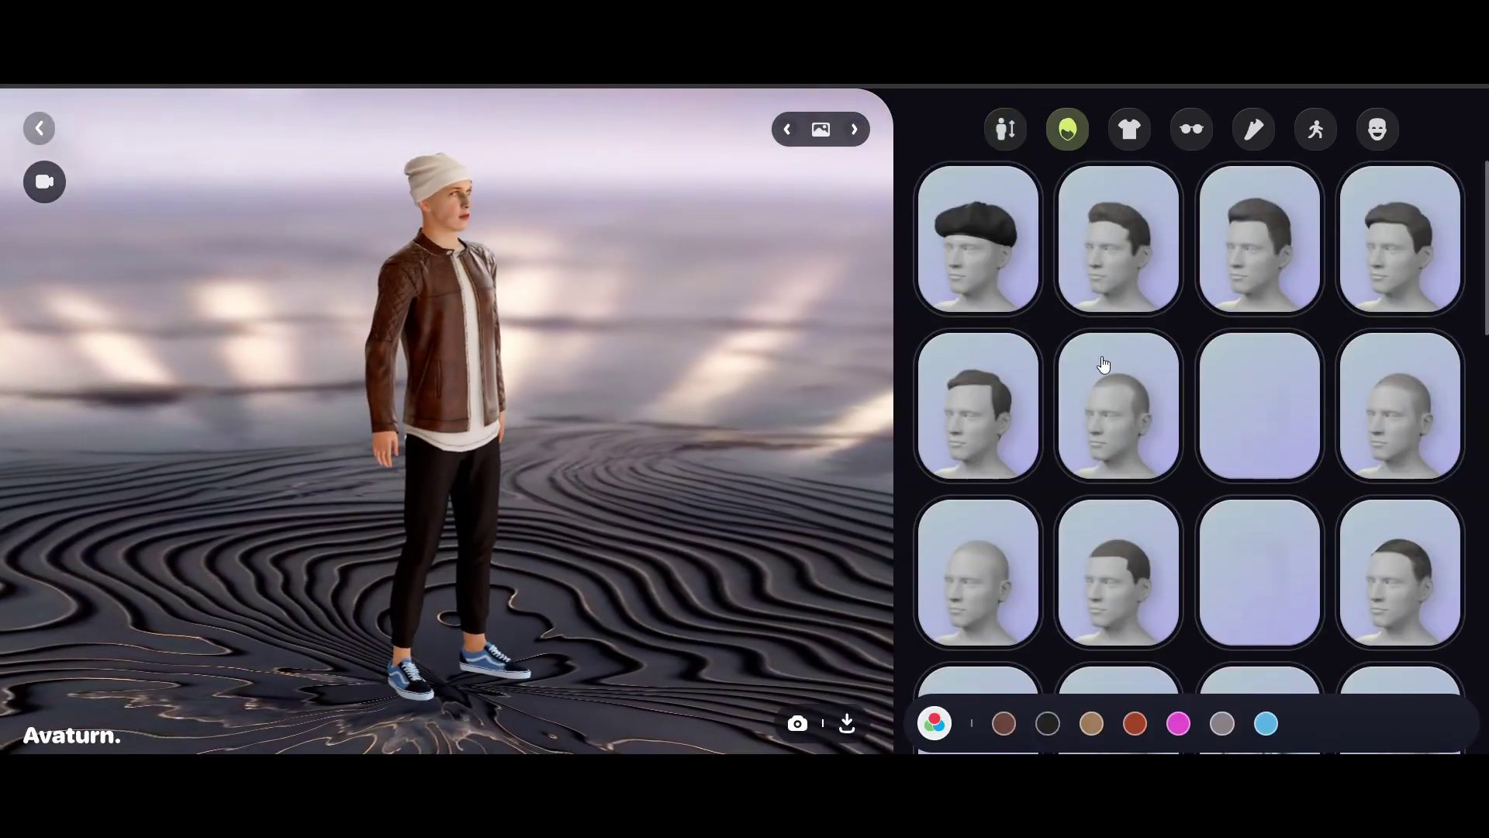
{"action": "left_click", "coordinate": [1385, 264]}
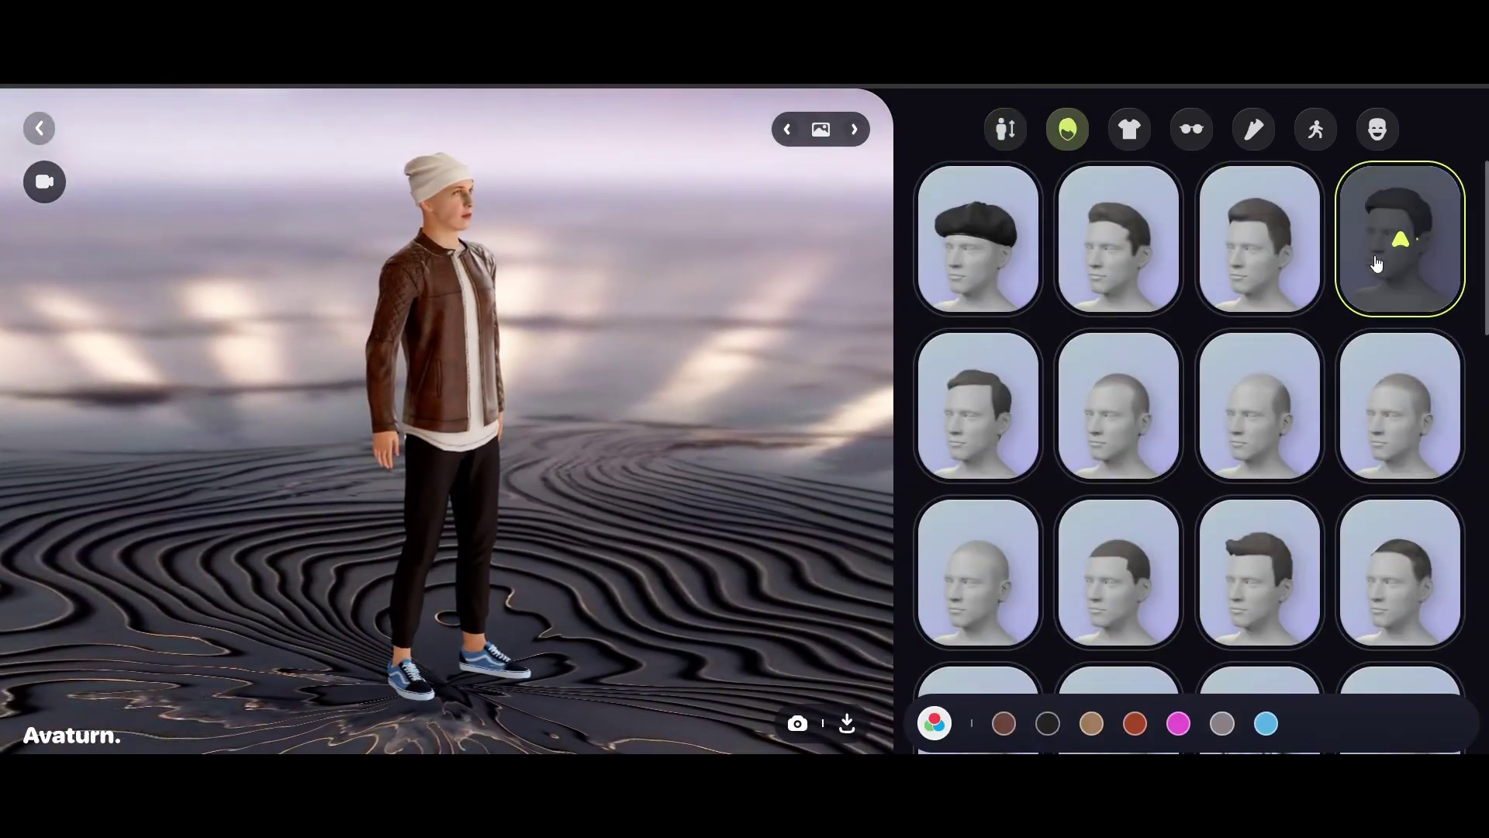
{"action": "left_click_drag", "start_coordinate": [519, 259], "coordinate": [446, 266]}
{"action": "scroll", "coordinate": [1245, 516], "scroll_direction": "down", "scroll_amount": 5}
{"action": "left_click", "coordinate": [1245, 516]}
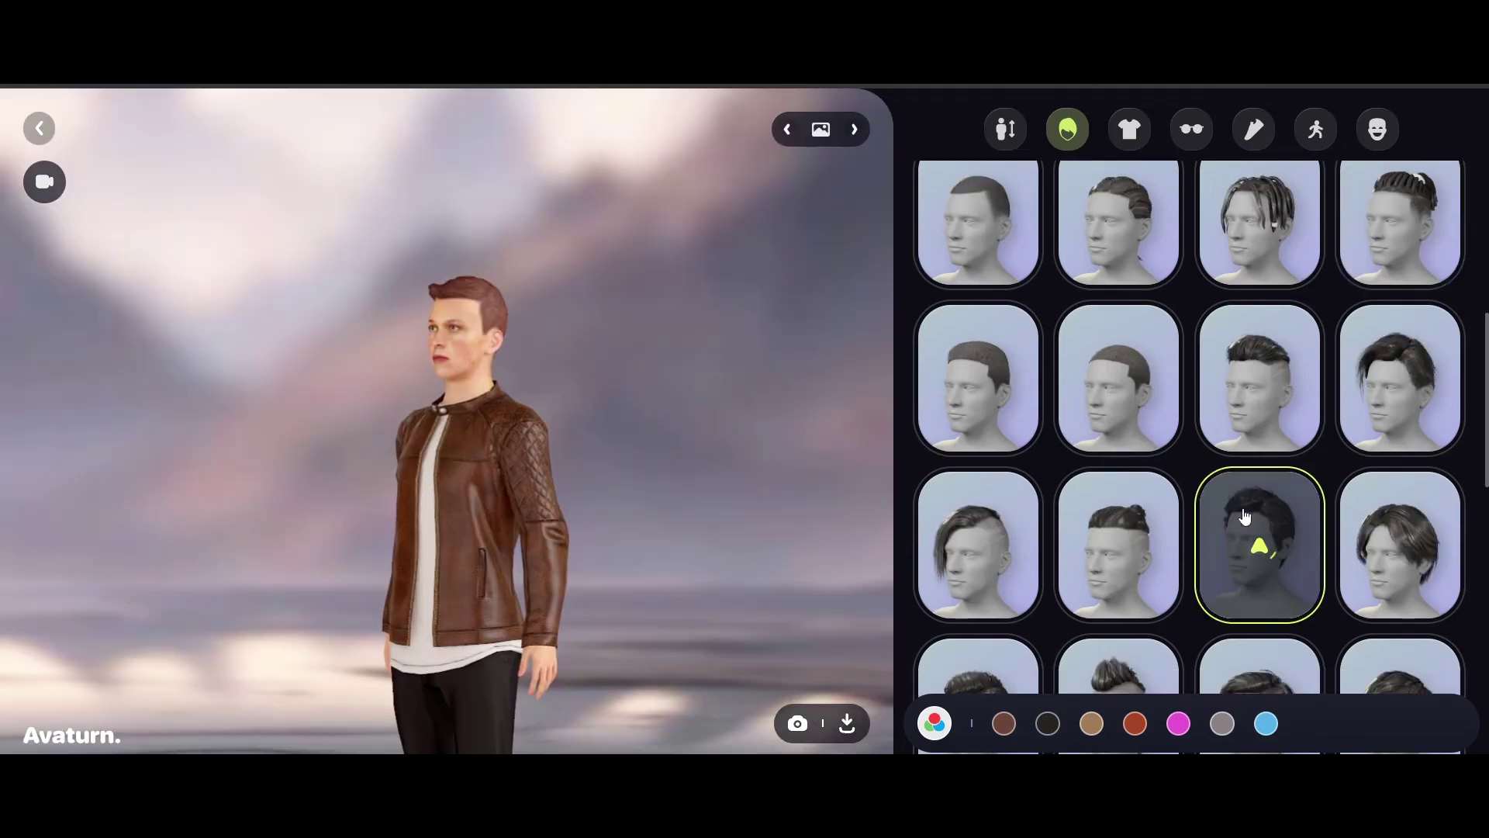
{"action": "left_click_drag", "start_coordinate": [654, 380], "coordinate": [831, 359]}
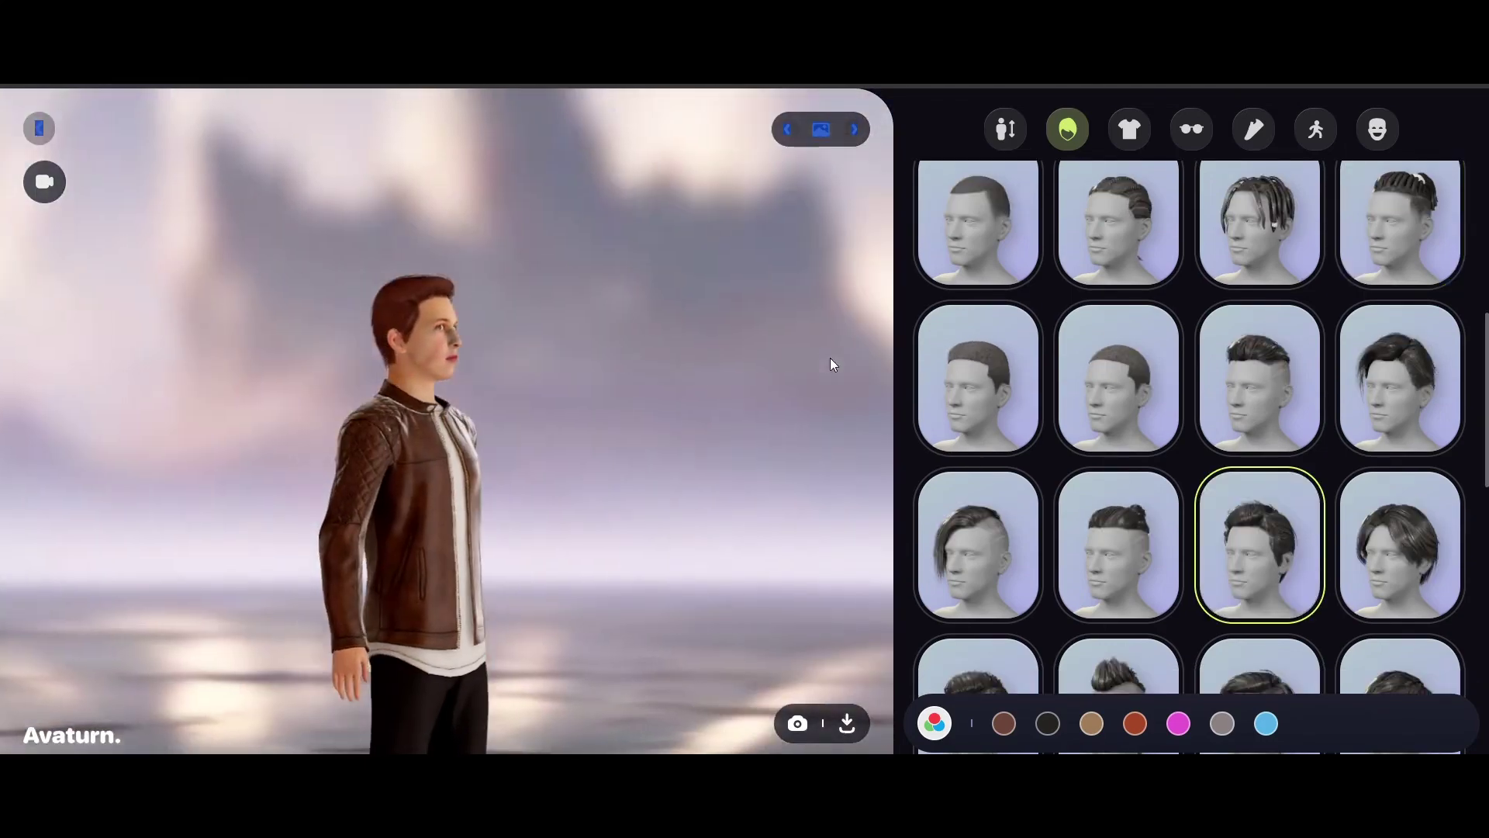
- Apply a custom dark red colour to the avatar's hair
{"action": "left_click", "coordinate": [936, 729]}
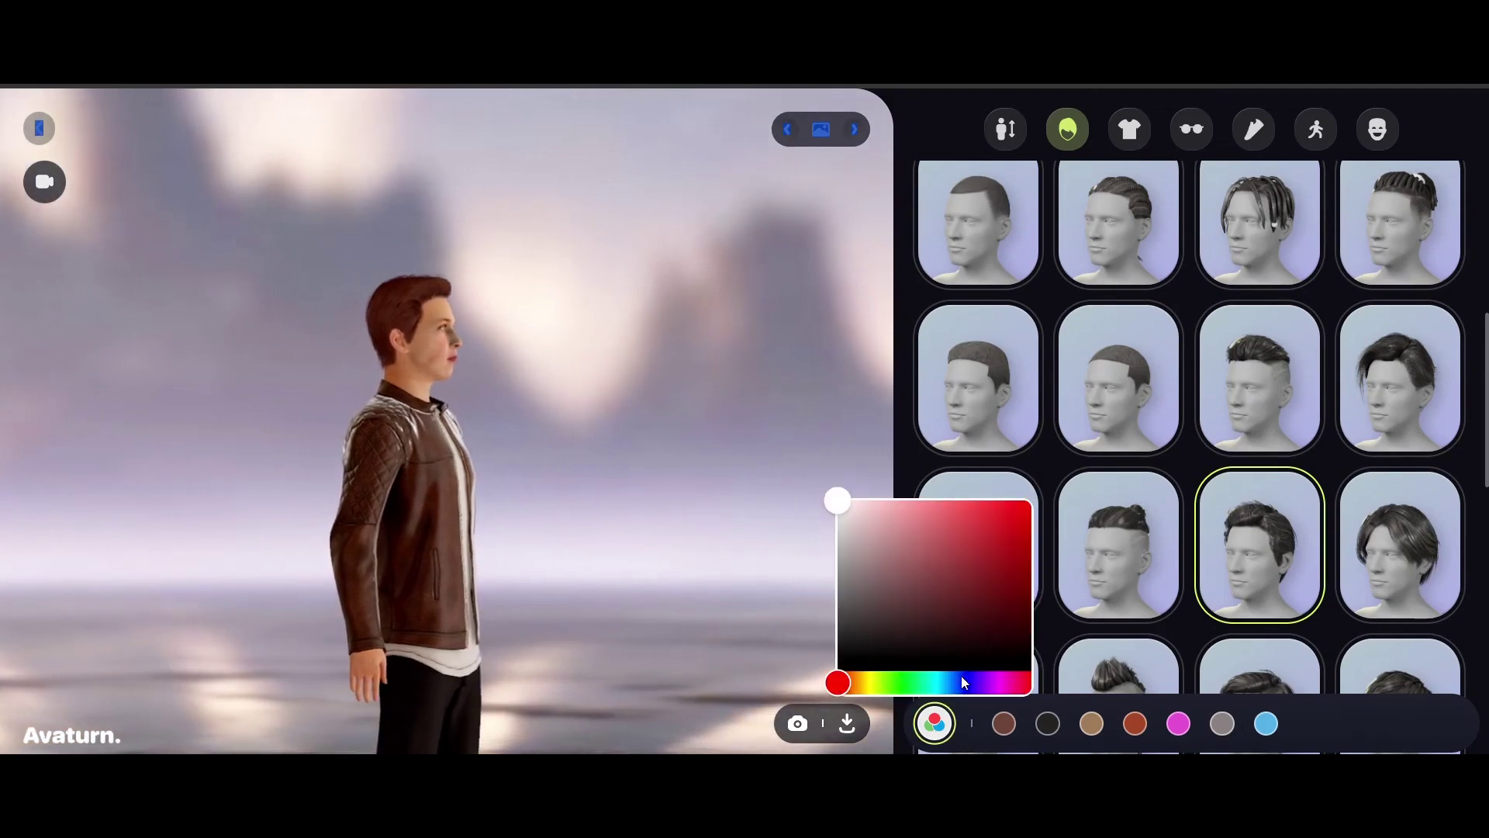
{"action": "left_click_drag", "start_coordinate": [854, 541], "coordinate": [941, 596]}
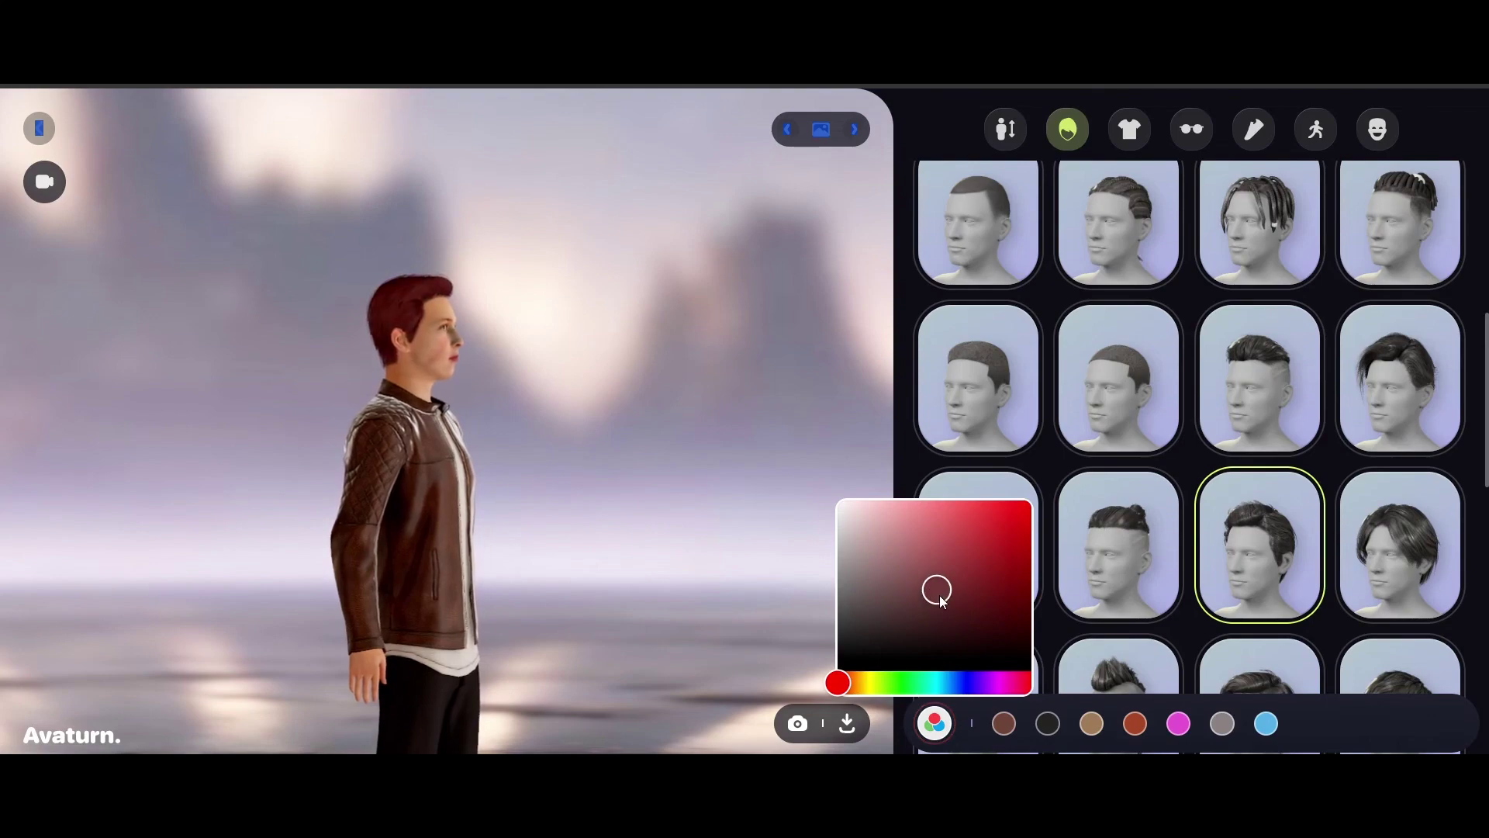
{"action": "left_click_drag", "start_coordinate": [518, 514], "coordinate": [368, 524]}
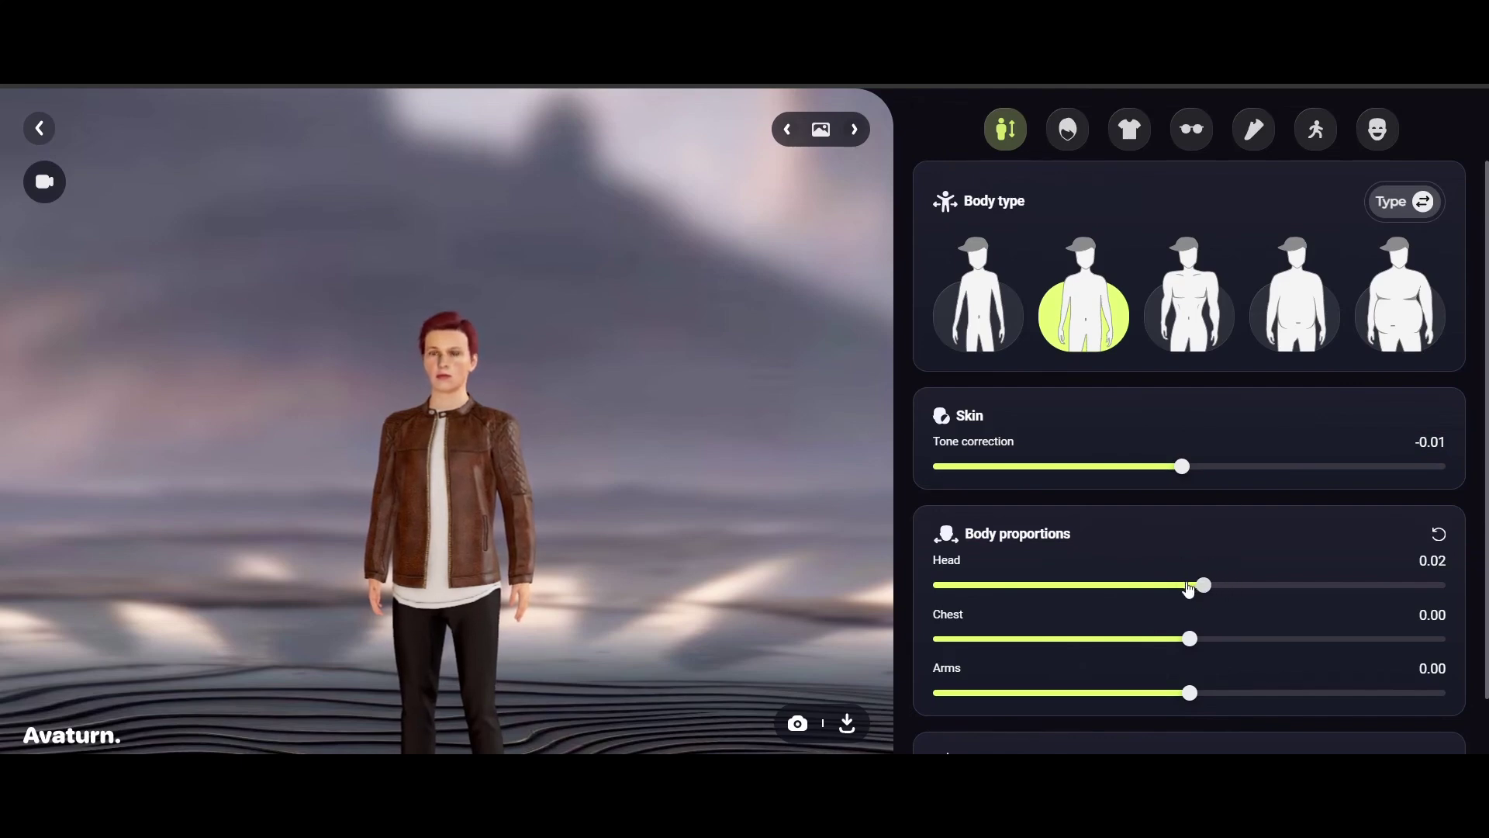
- Set the avatar's head and chest proportions to -0.02
{"action": "mouse_move", "coordinate": [1191, 639]}
{"action": "left_mouse_down"}
{"action": "mouse_move", "coordinate": [1261, 639]}
{"action": "mouse_move", "coordinate": [1177, 641]}
{"action": "left_mouse_up"}
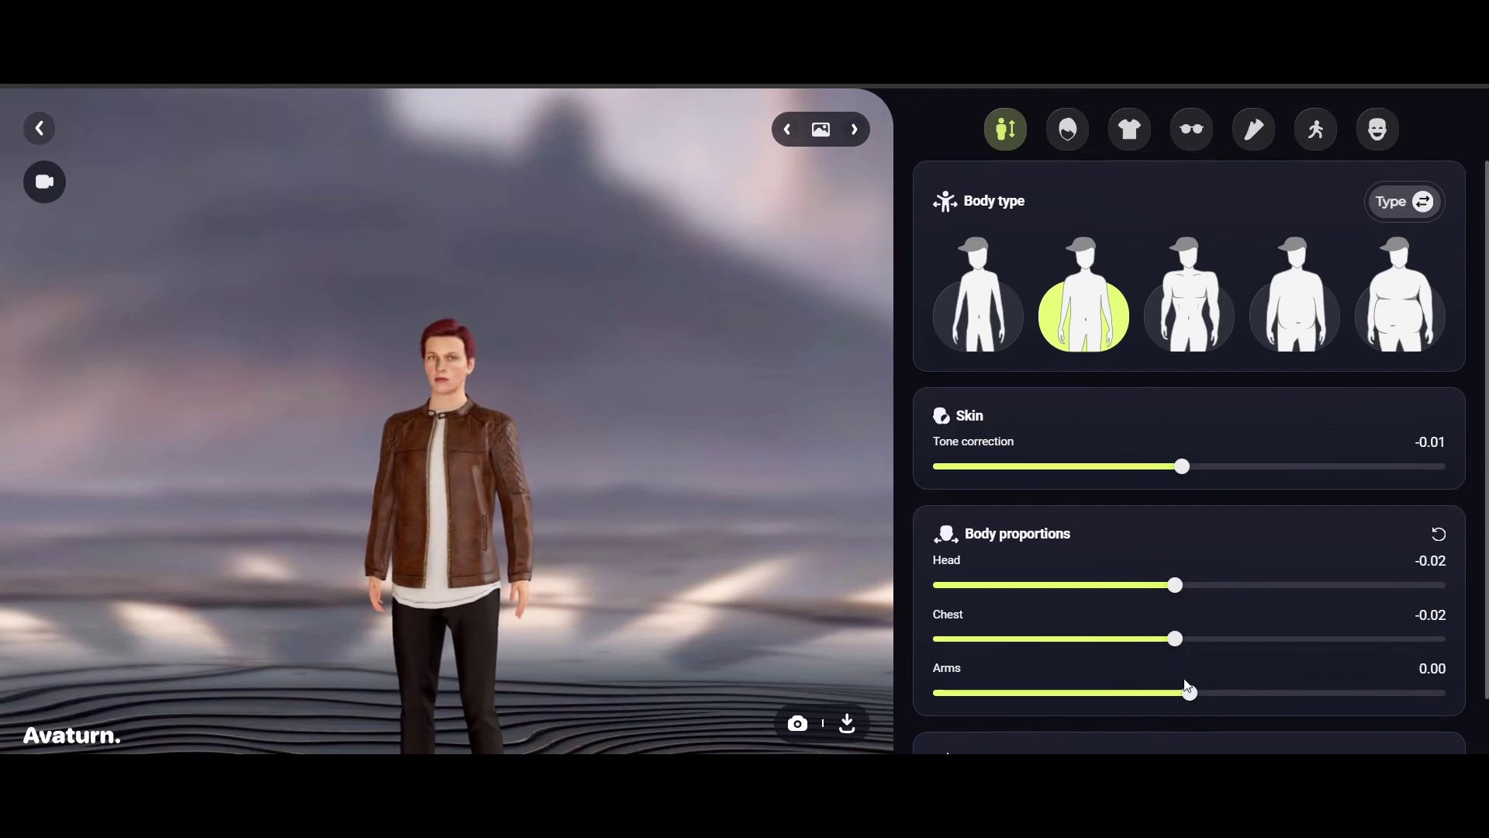
{"action": "scroll", "coordinate": [1220, 630], "scroll_direction": "down", "scroll_amount": 1}
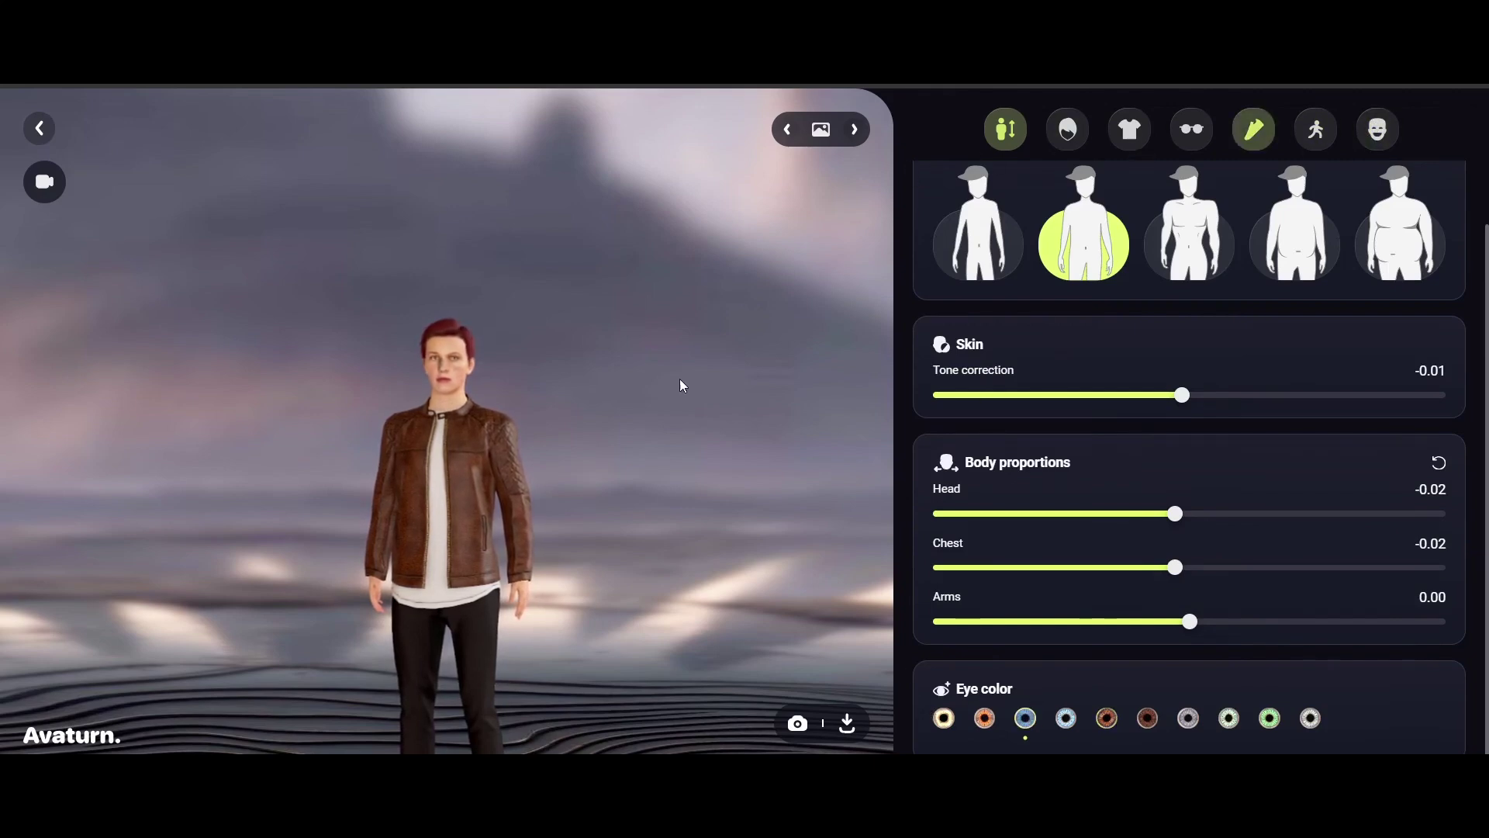
- Turn on face tracking for the avatar and allow the site to use the camera
{"action": "left_click", "coordinate": [46, 184]}
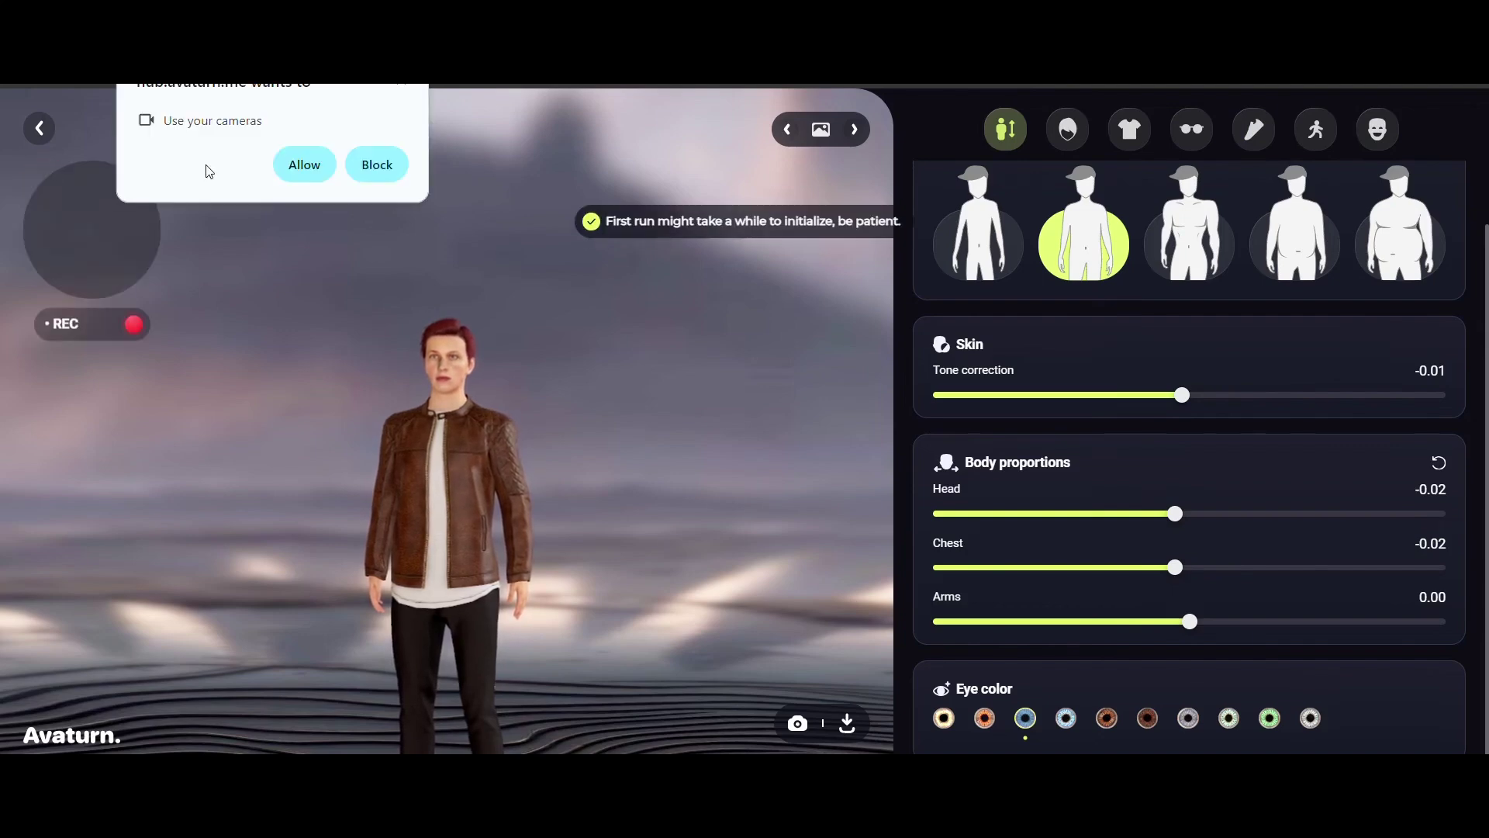
{"action": "left_click", "coordinate": [319, 178]}
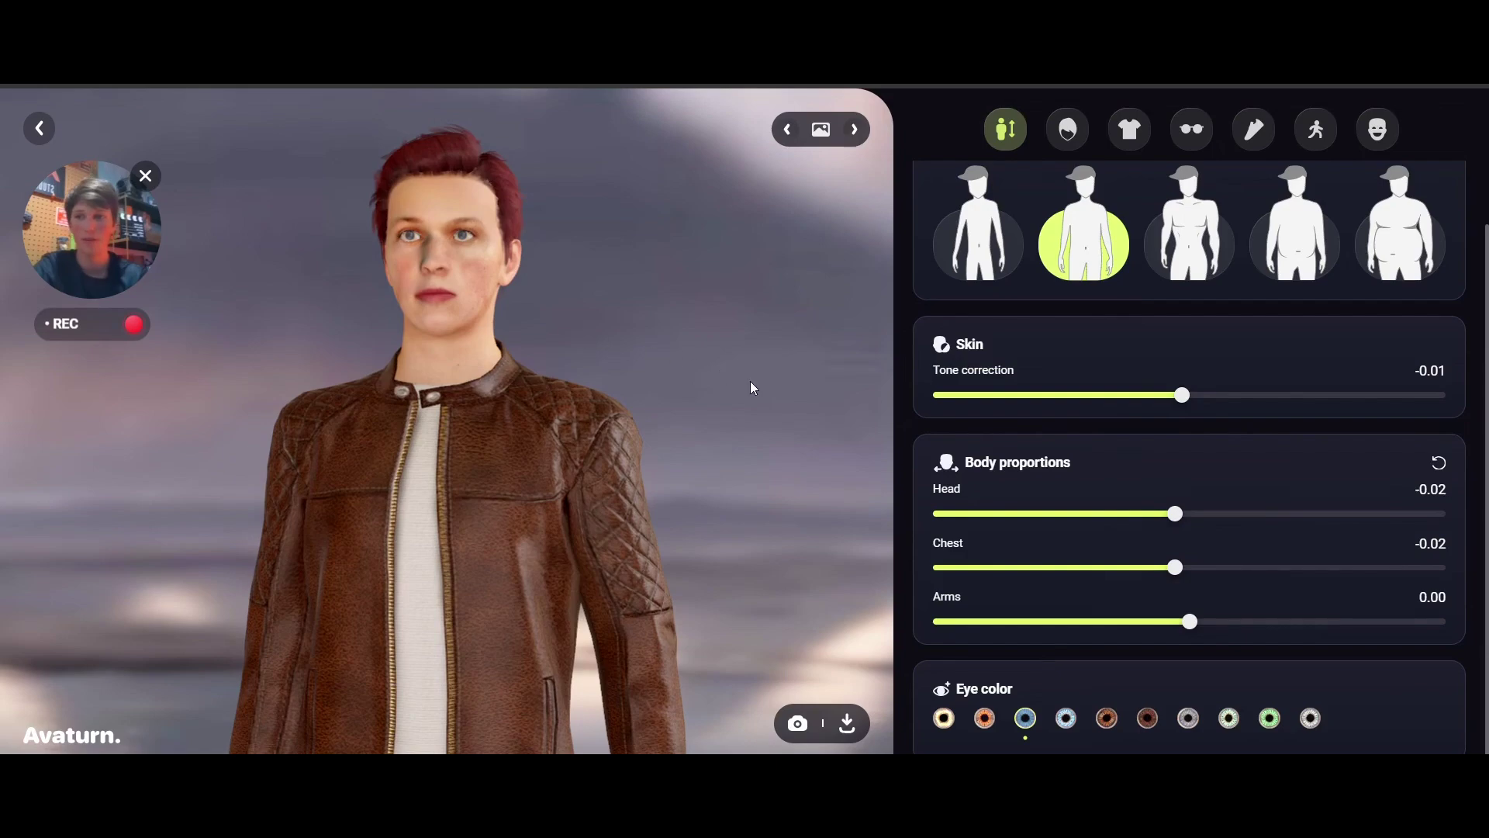
{"action": "left_click_drag", "start_coordinate": [853, 398], "coordinate": [309, 189]}
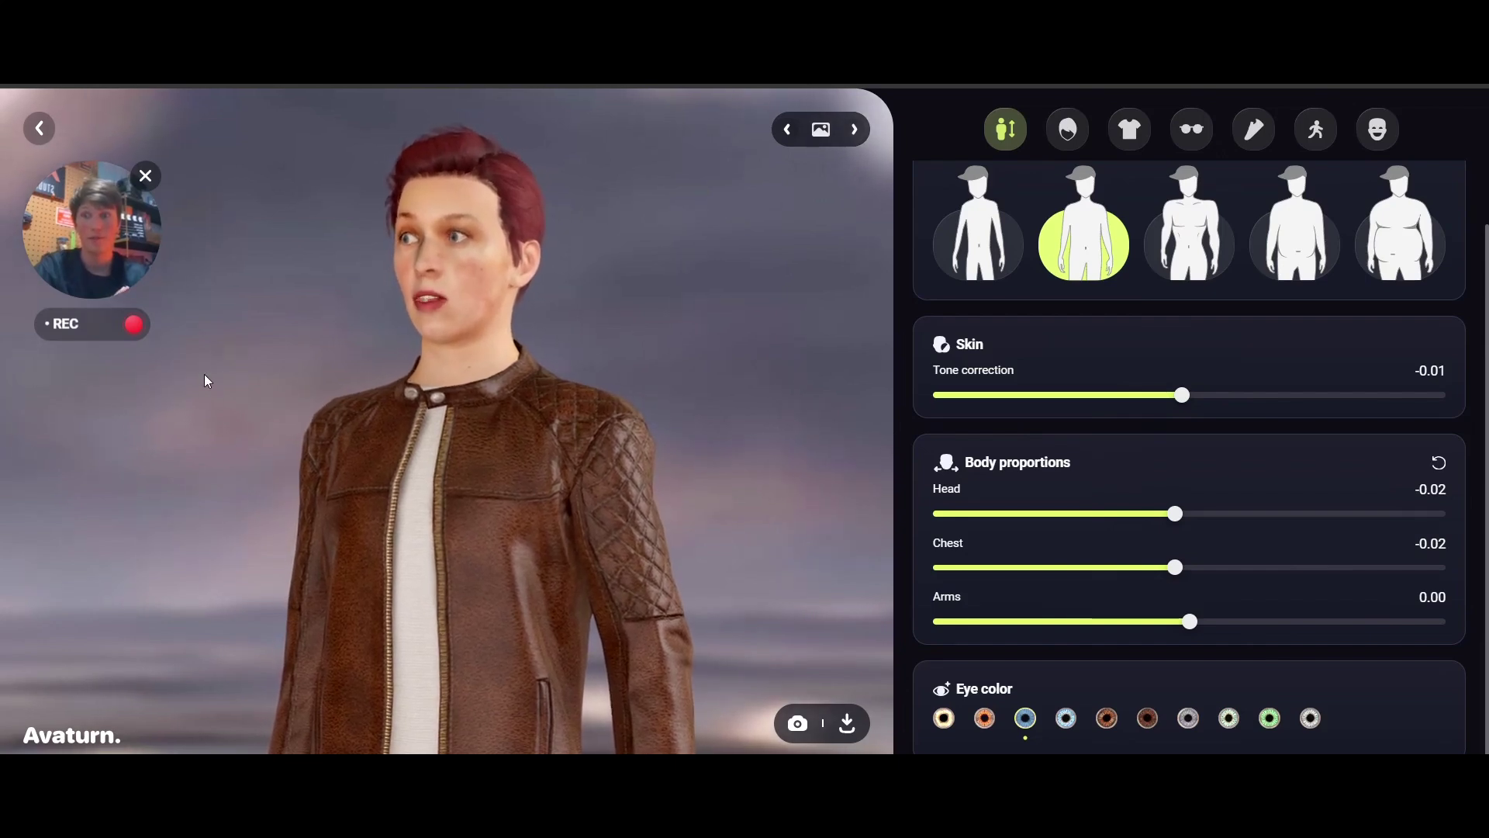
- Record a face-tracking clip of the avatar lasting about five seconds
{"action": "left_click", "coordinate": [134, 332]}
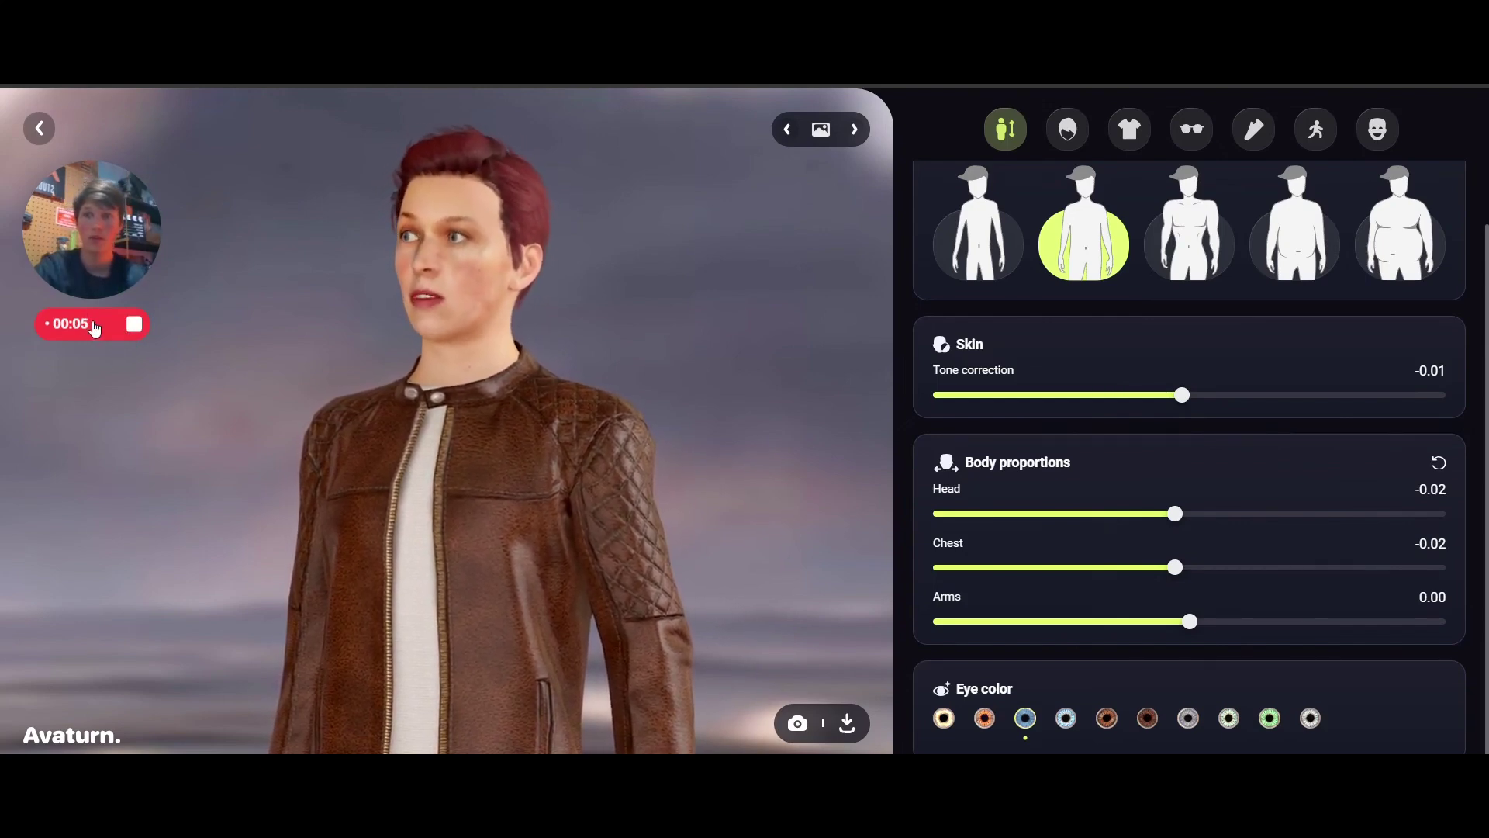
{"action": "left_click", "coordinate": [129, 328]}
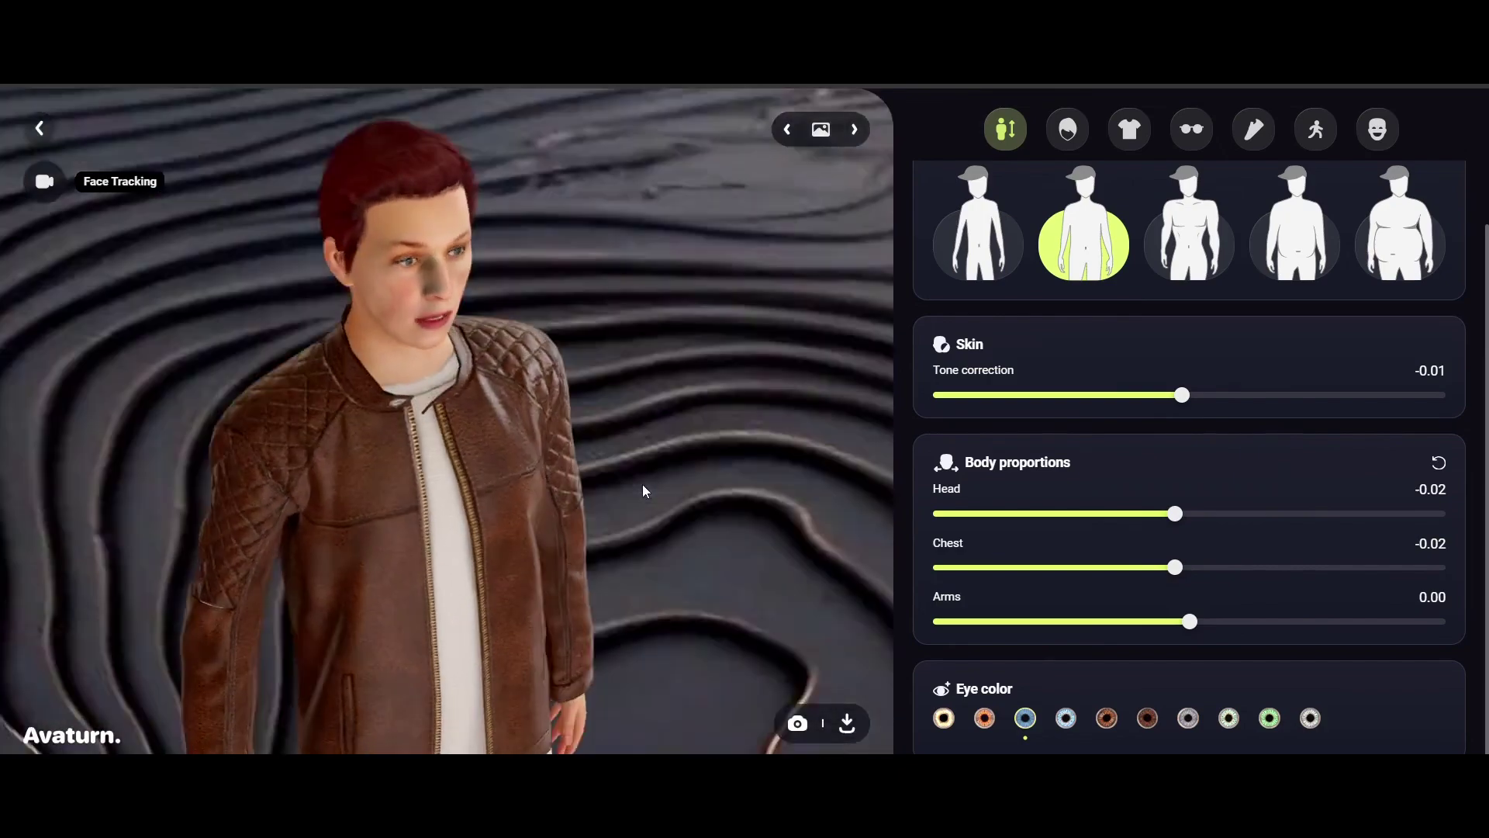
- Examine the avatar from other angles and review the download options for the 3D model
{"action": "left_click_drag", "start_coordinate": [642, 484], "coordinate": [886, 694]}
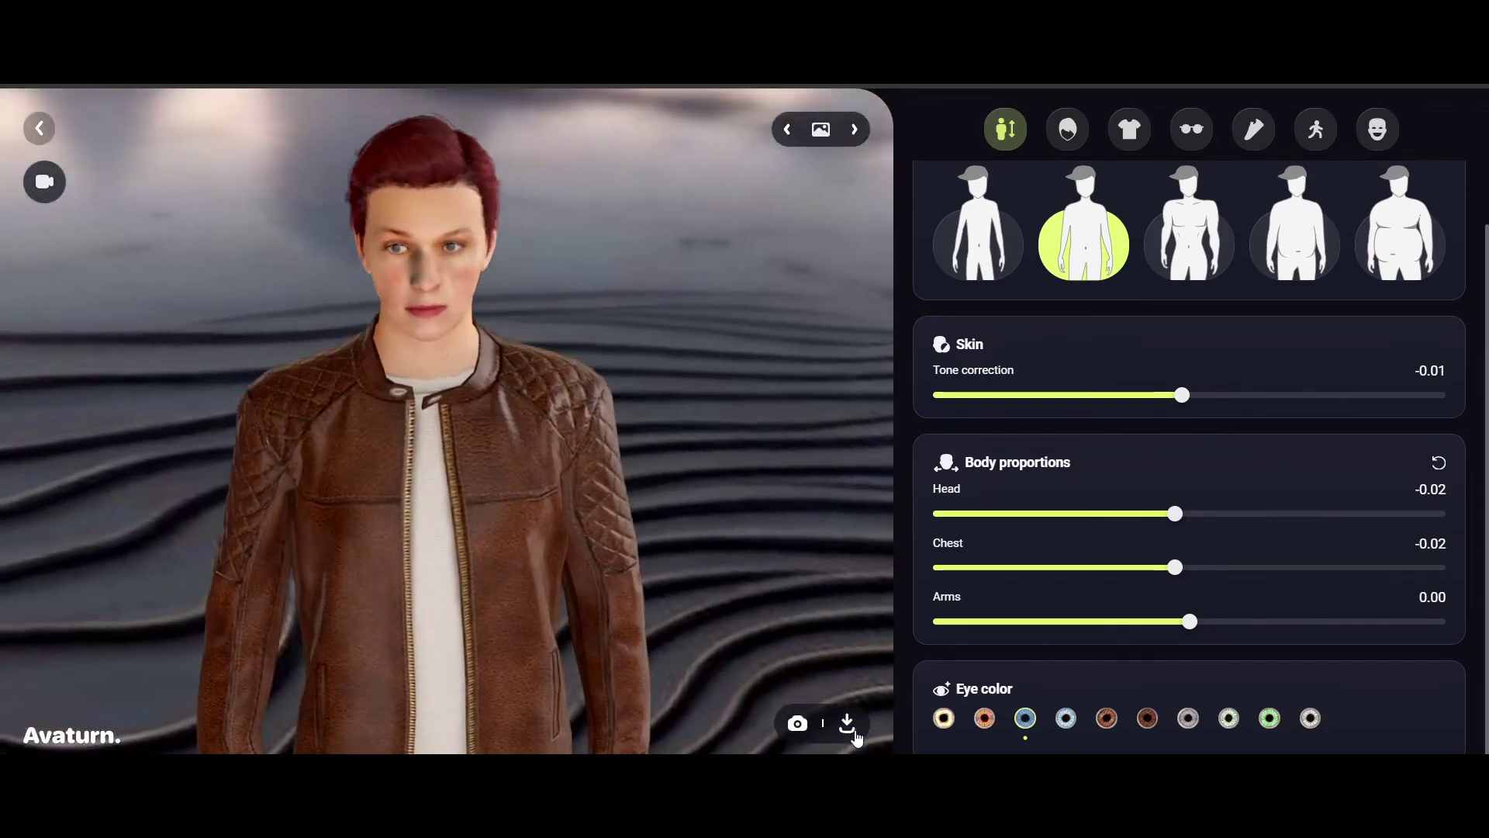
{"action": "left_click", "coordinate": [853, 728]}
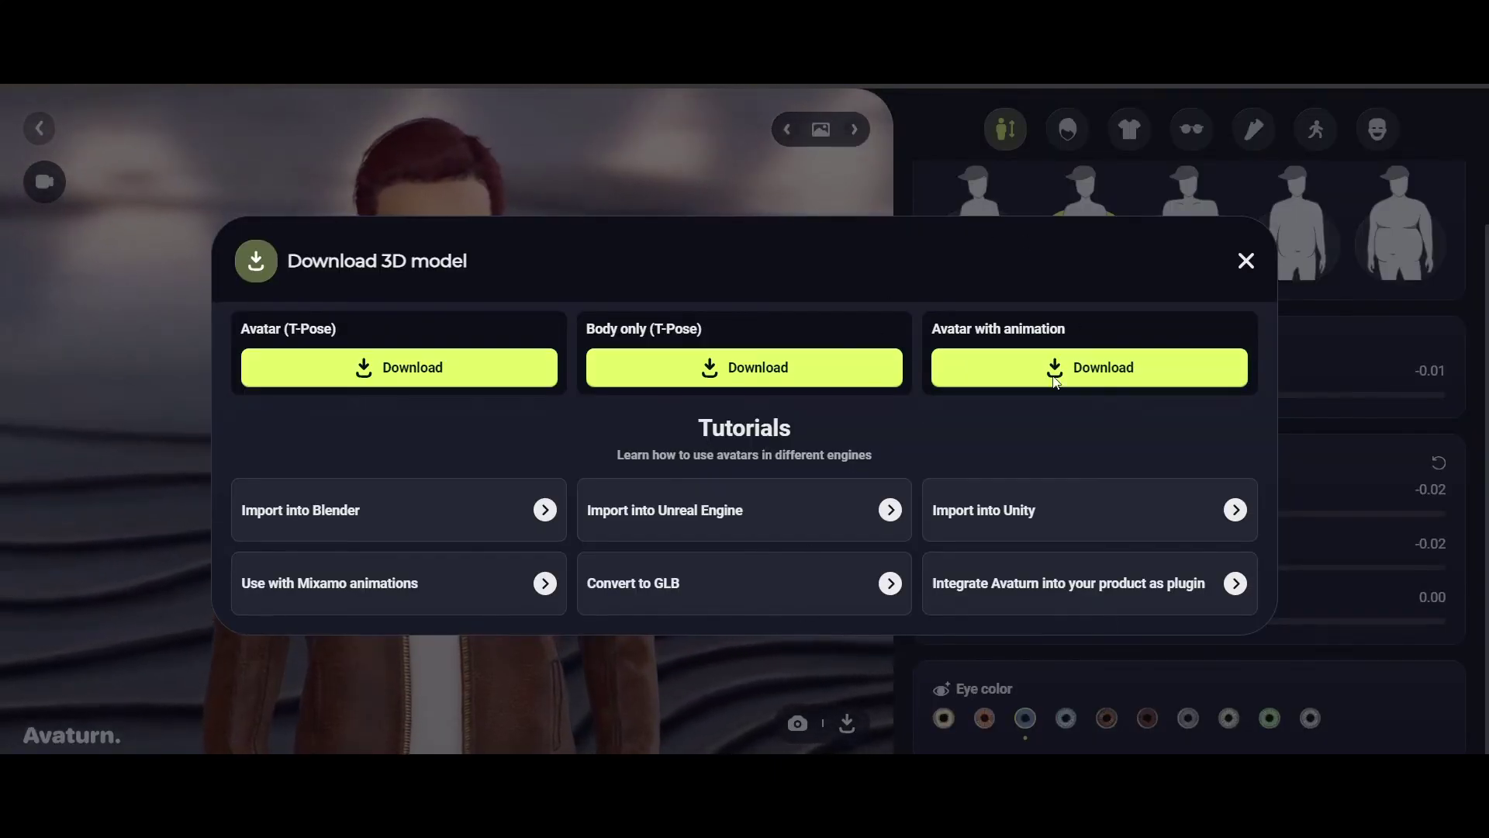
{"action": "left_click", "coordinate": [1247, 261]}
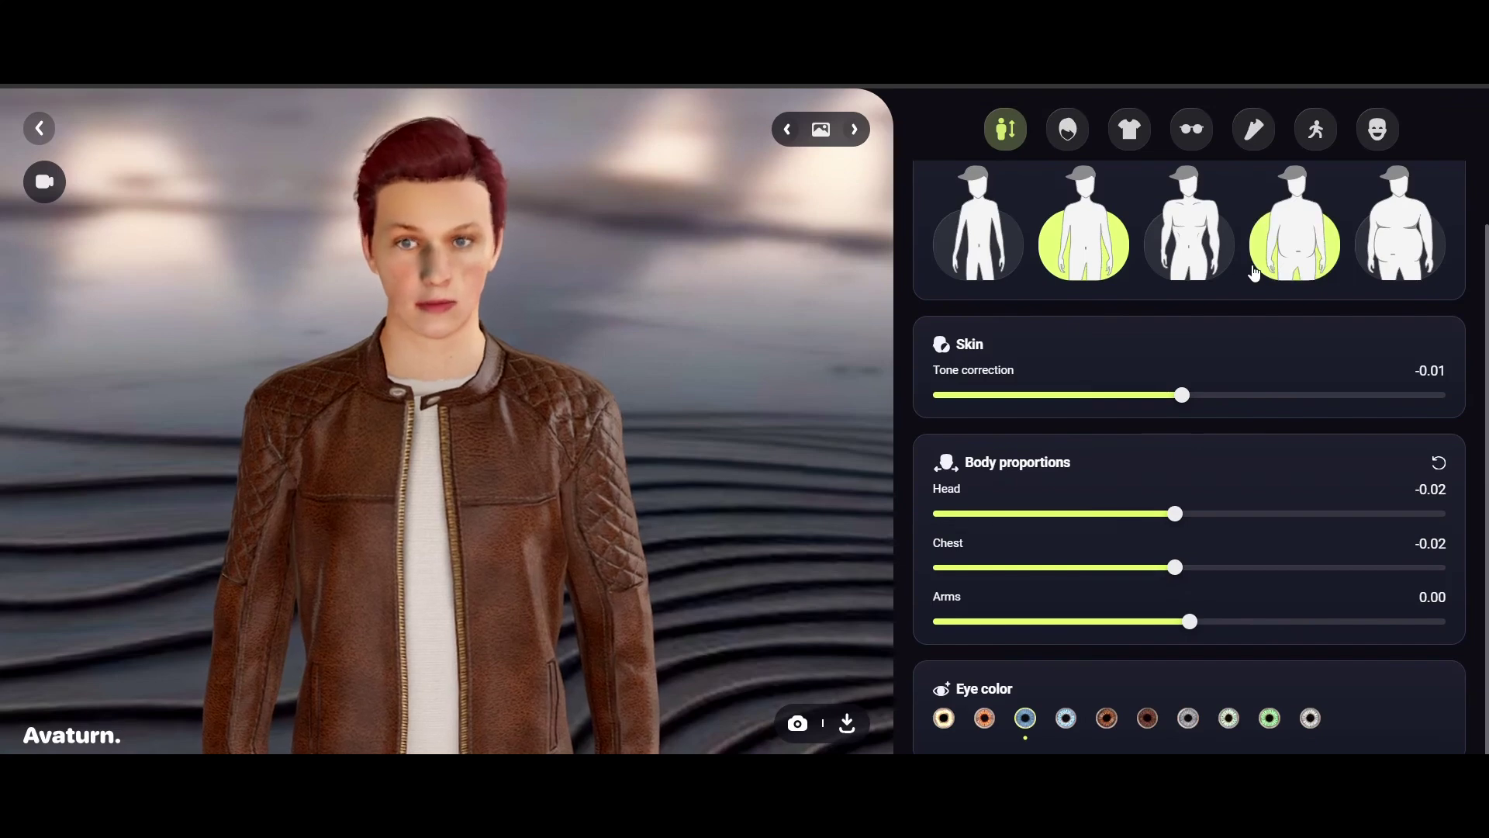
- Try the floral shirt outfit and dress the avatar in the dark waistcoat with white shirt and tie
{"action": "left_click", "coordinate": [1129, 130]}
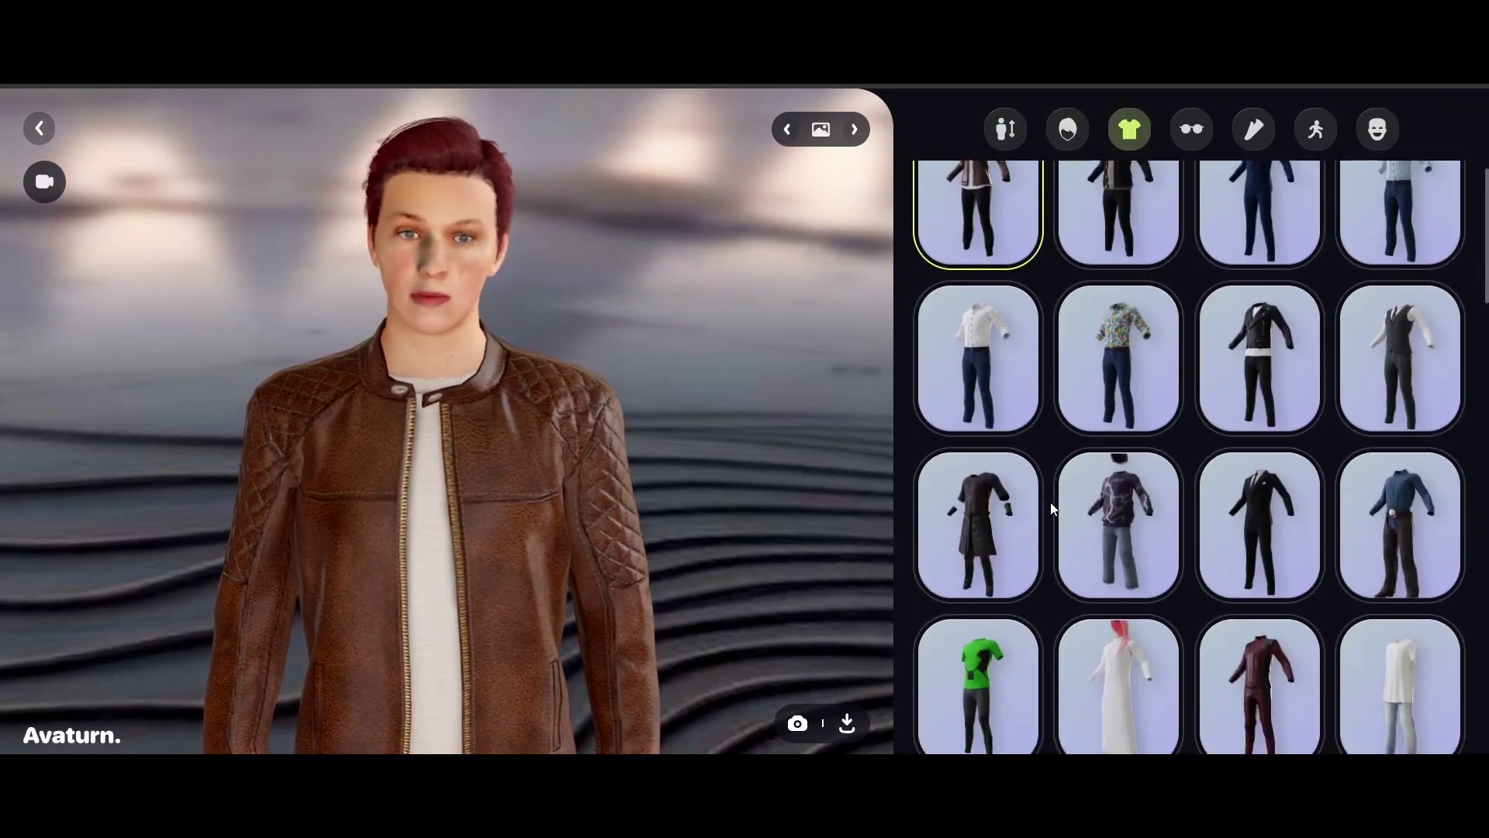
{"action": "left_click", "coordinate": [1094, 476]}
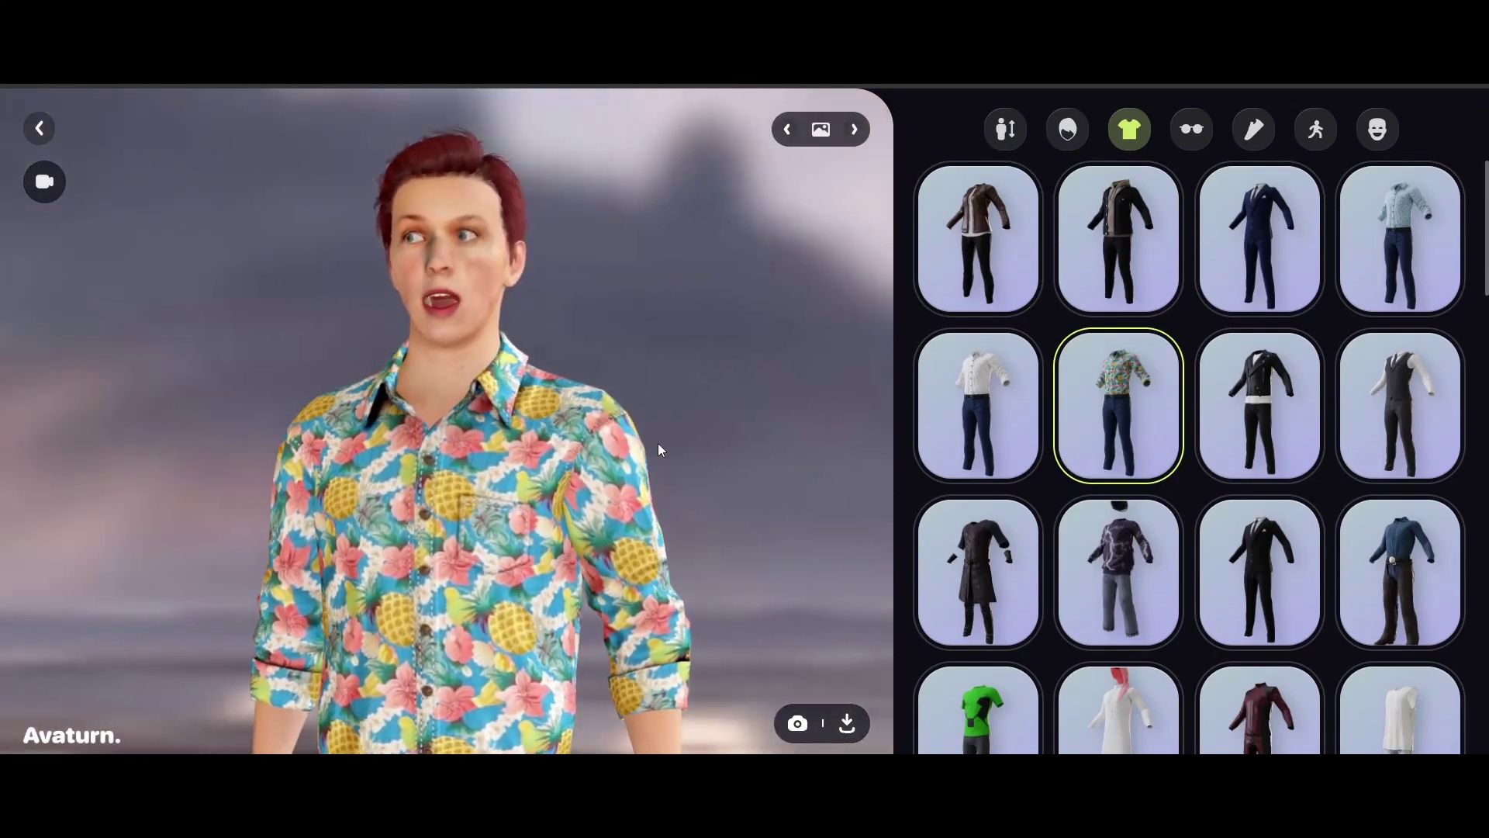
{"action": "left_click", "coordinate": [1426, 420]}
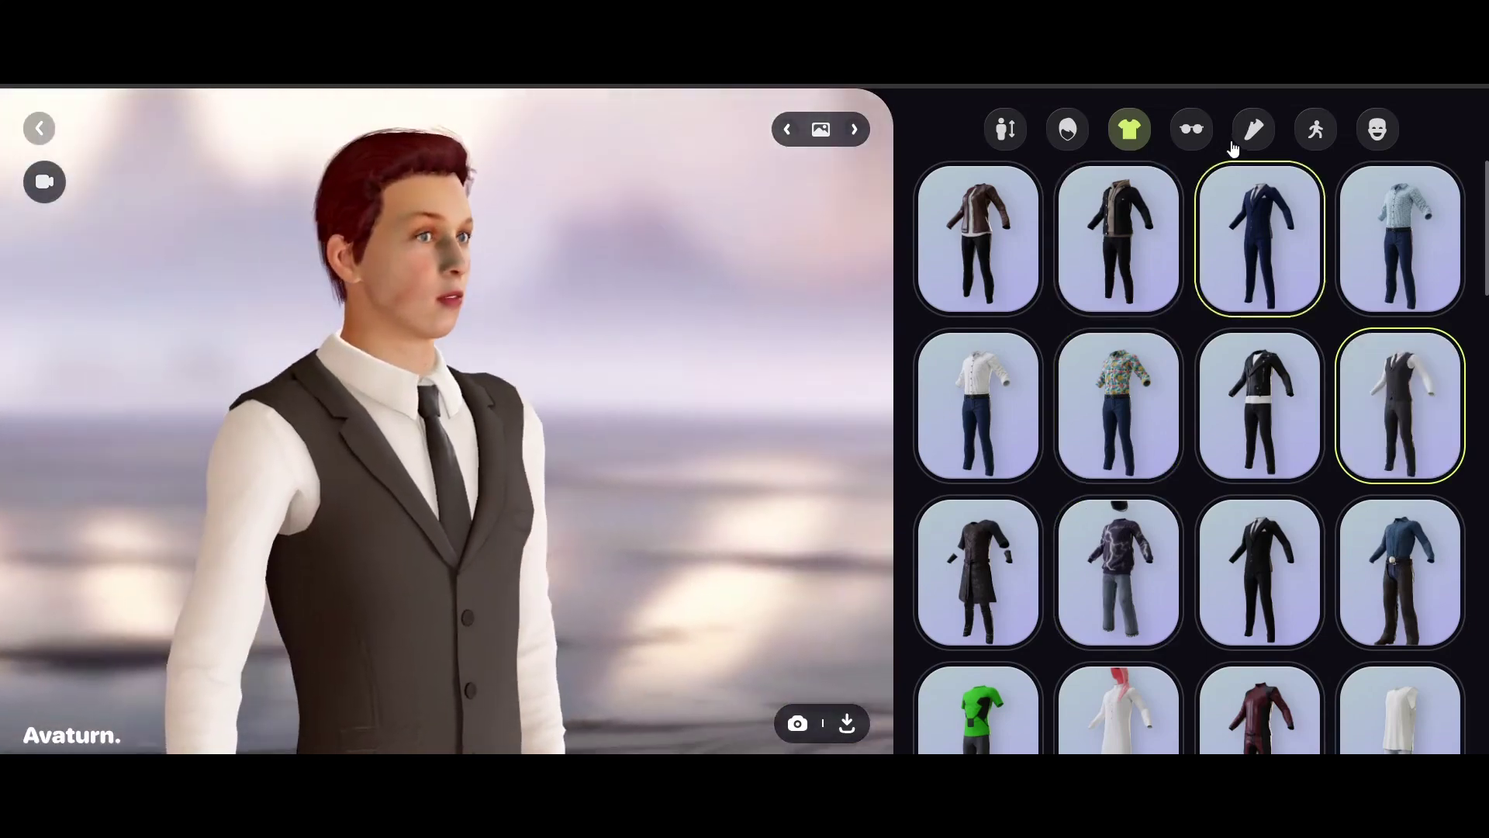
- Give the avatar the white VR headset and the red shoes with orange laces
{"action": "left_click", "coordinate": [1192, 130]}
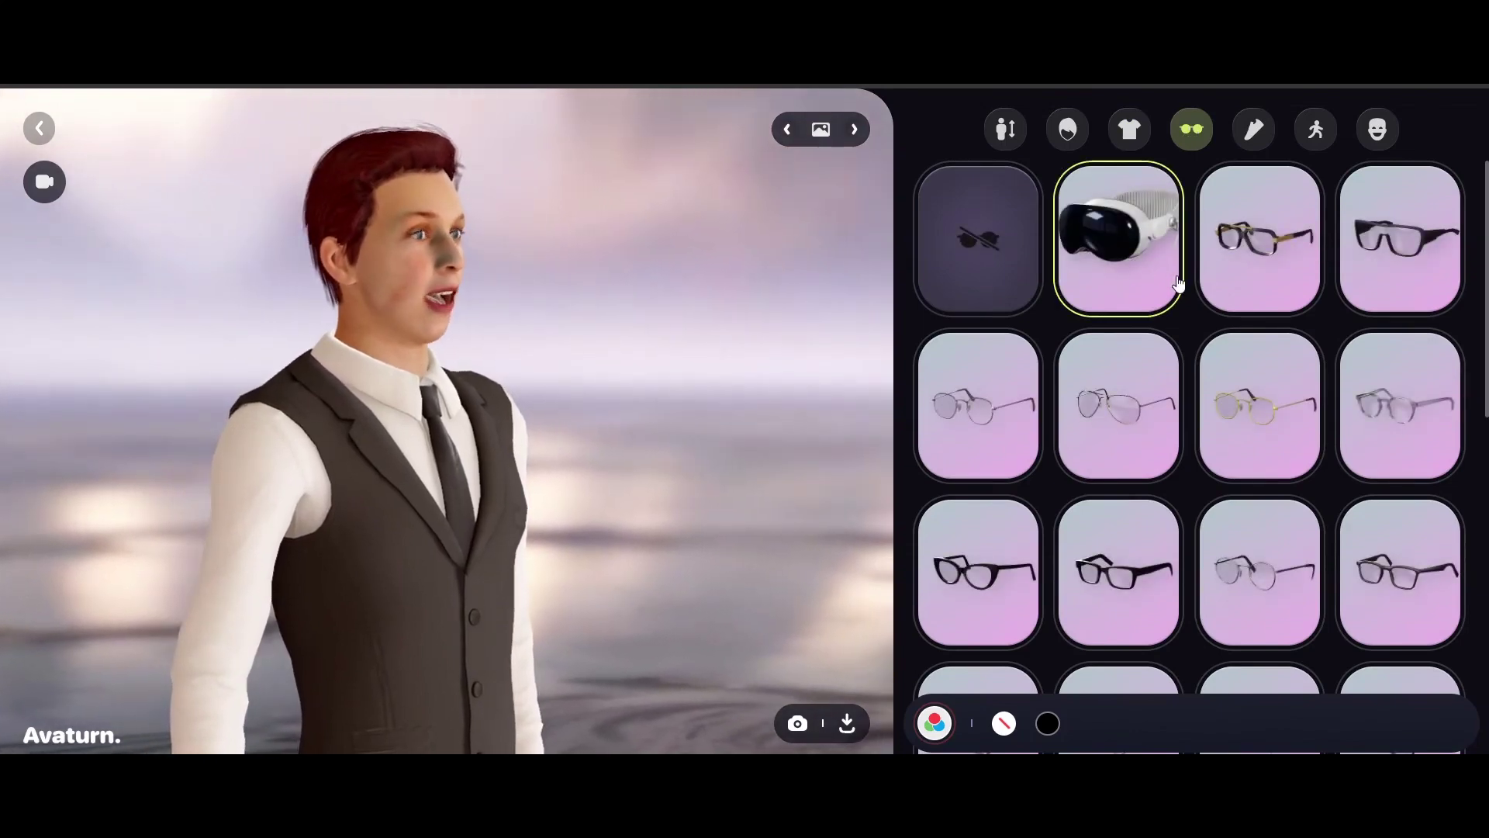
{"action": "left_click", "coordinate": [1153, 275]}
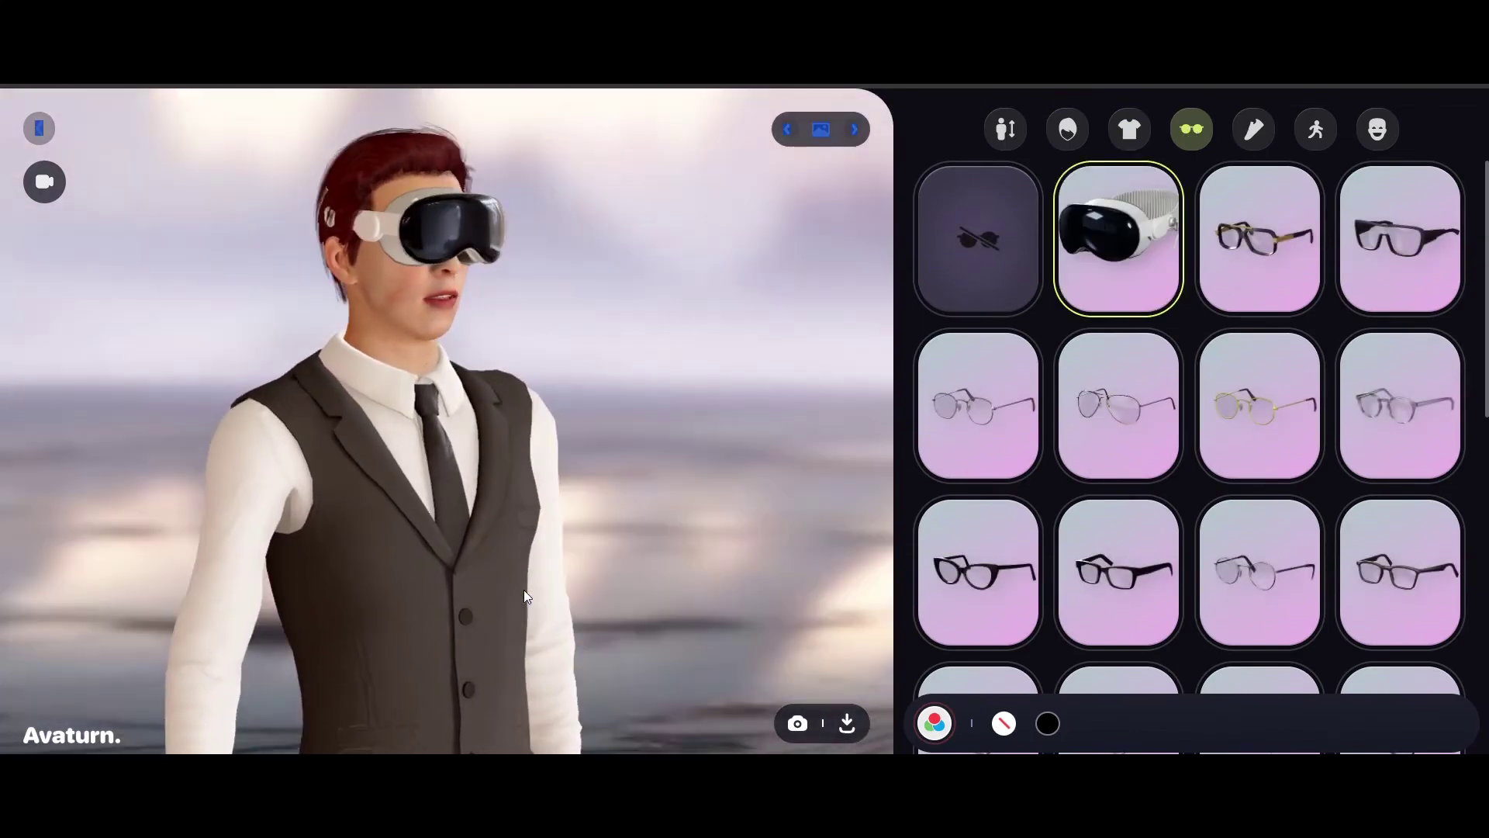
{"action": "left_click", "coordinate": [1255, 130]}
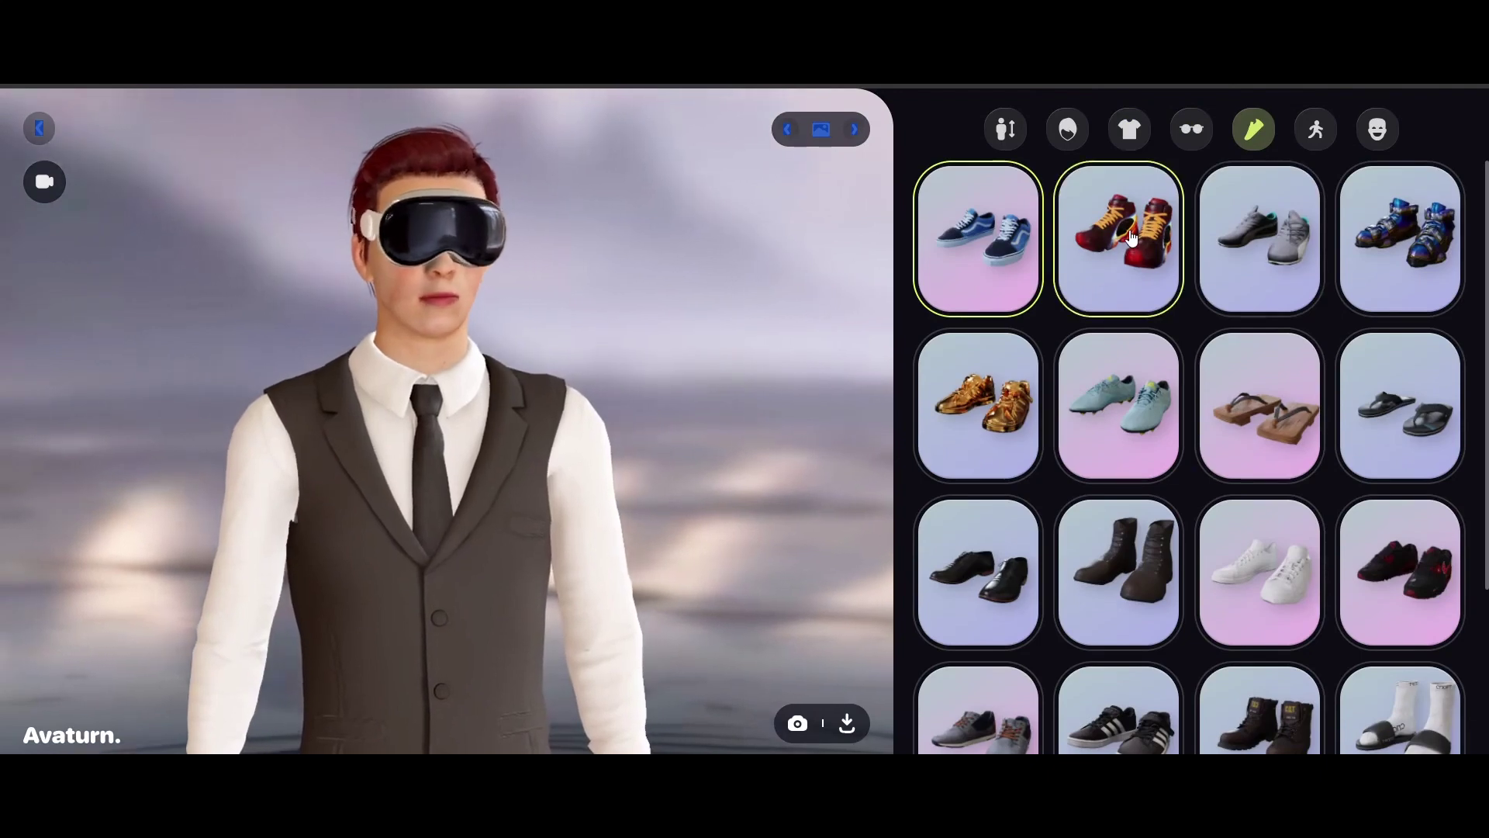
{"action": "left_click", "coordinate": [1131, 237]}
- Apply the crouching animation with outstretched arms to the avatar
{"action": "left_click", "coordinate": [1317, 130]}
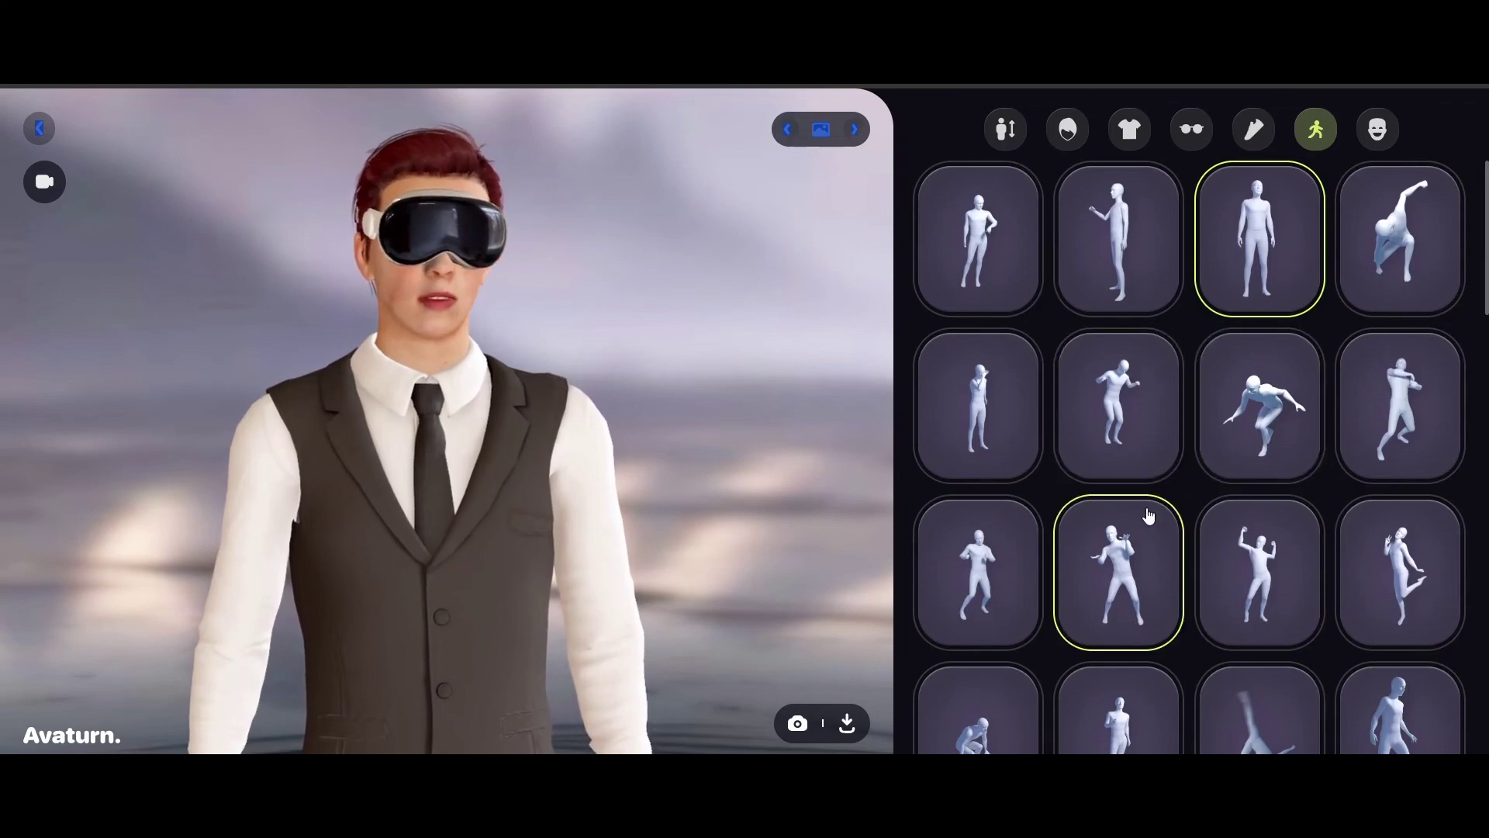
{"action": "scroll", "coordinate": [774, 481], "scroll_direction": "down", "scroll_amount": 5}
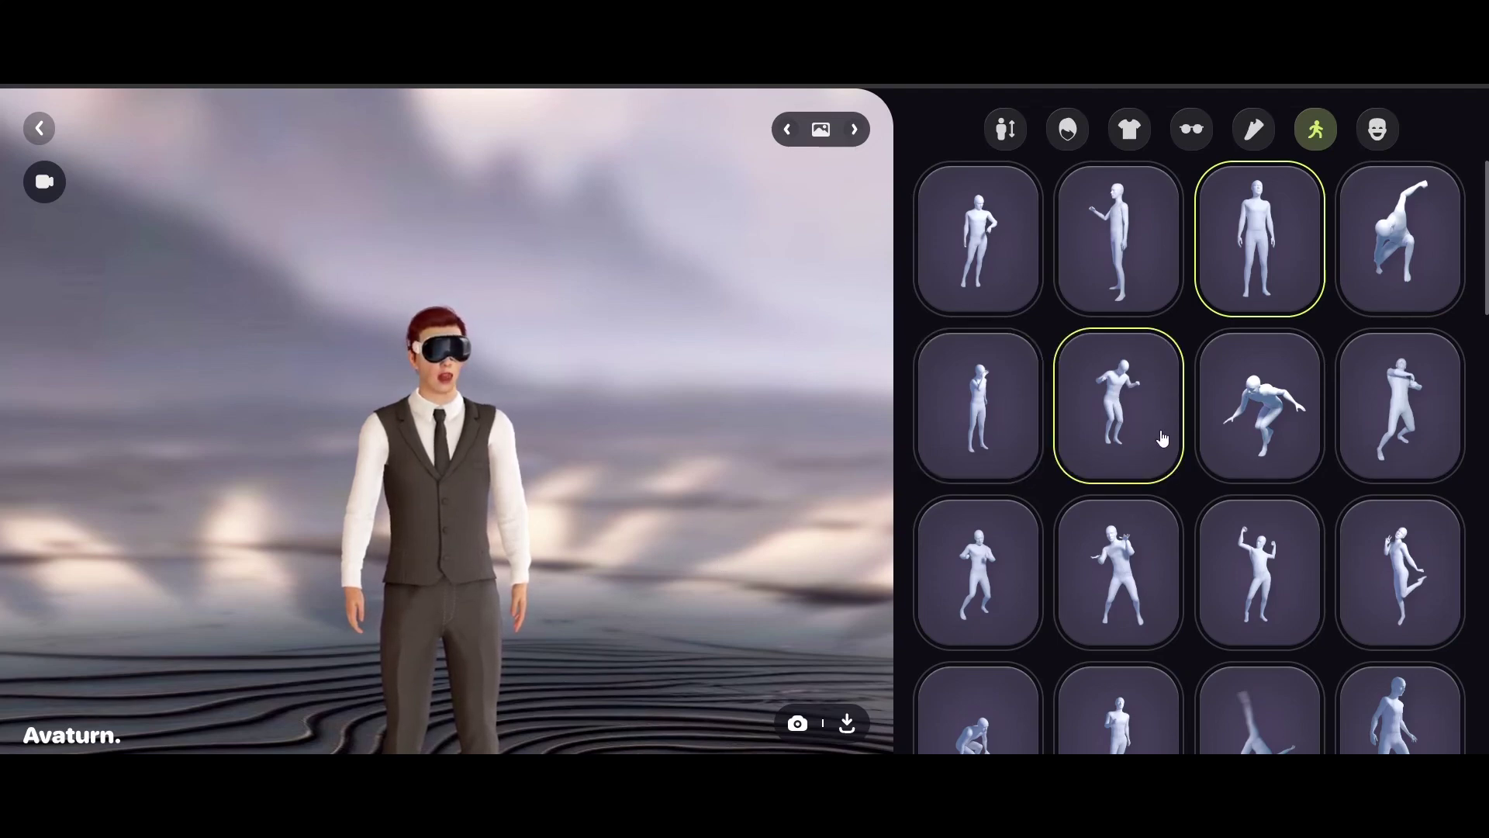
{"action": "left_click", "coordinate": [1233, 423]}
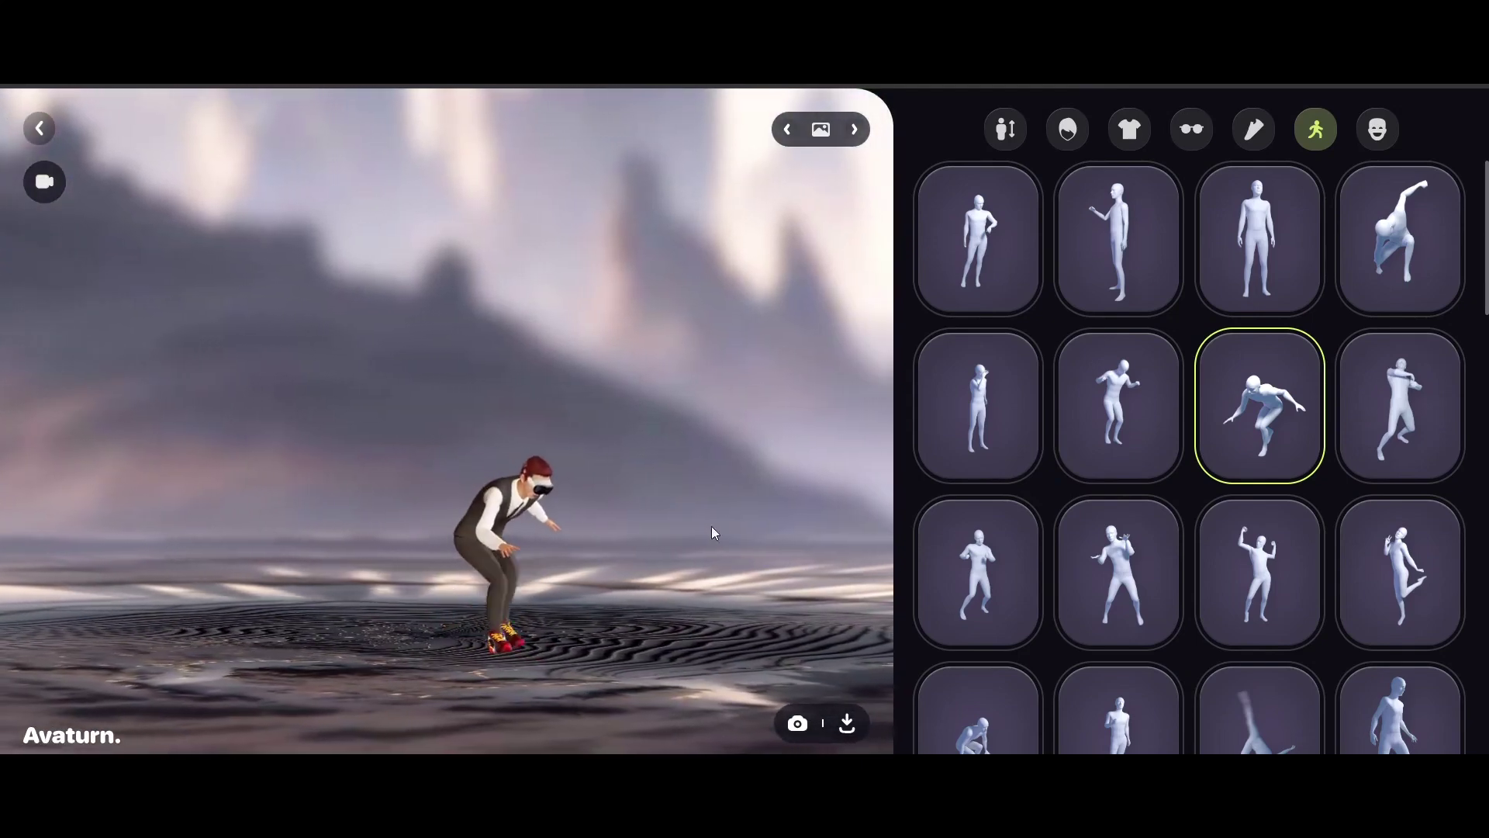
- Download the avatar with its animation as a GLB file named MaxWeirdWalking
{"action": "left_click", "coordinate": [842, 722]}
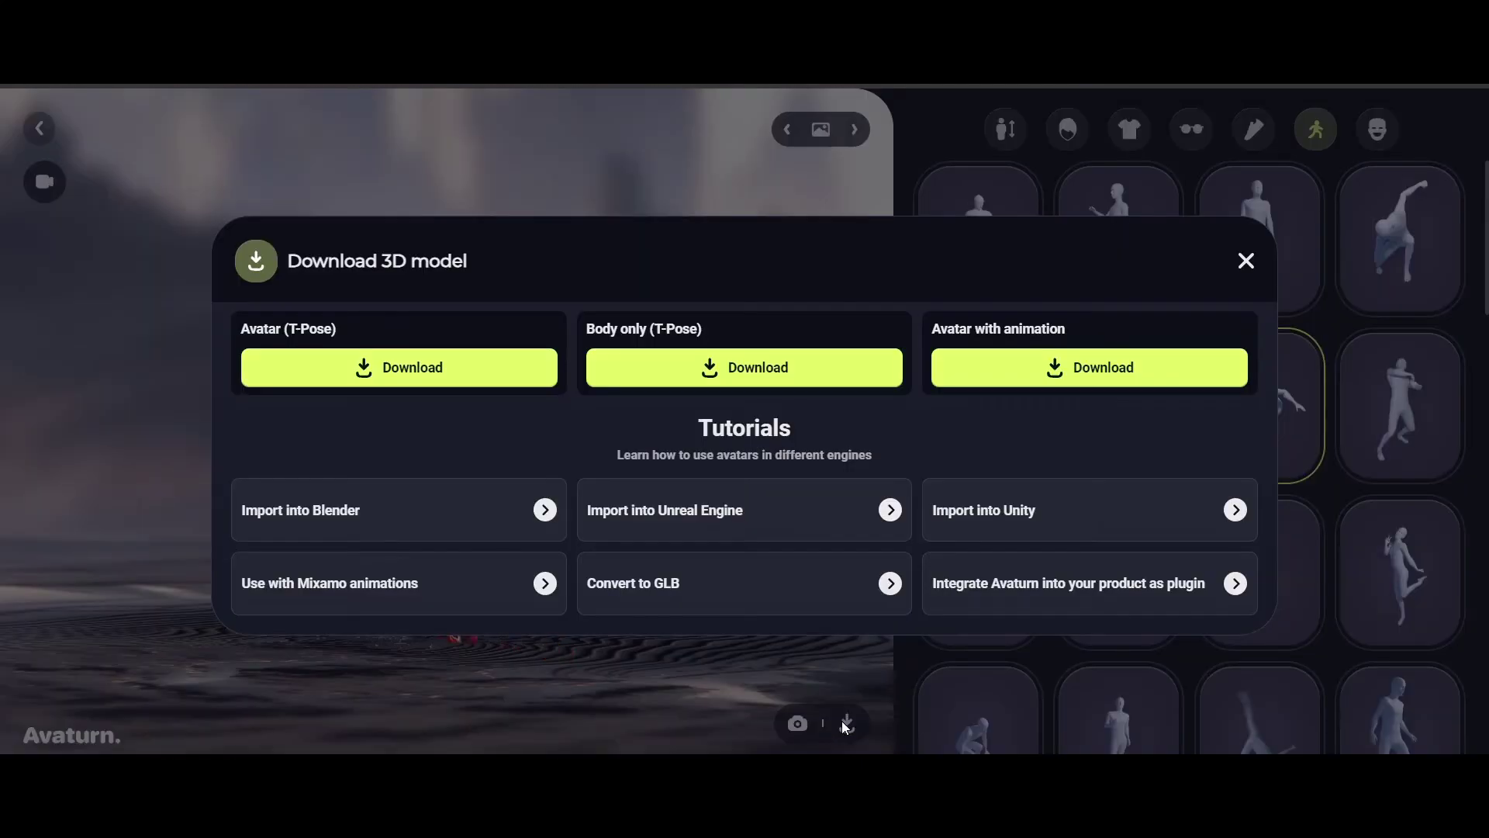
{"action": "left_click", "coordinate": [301, 368]}
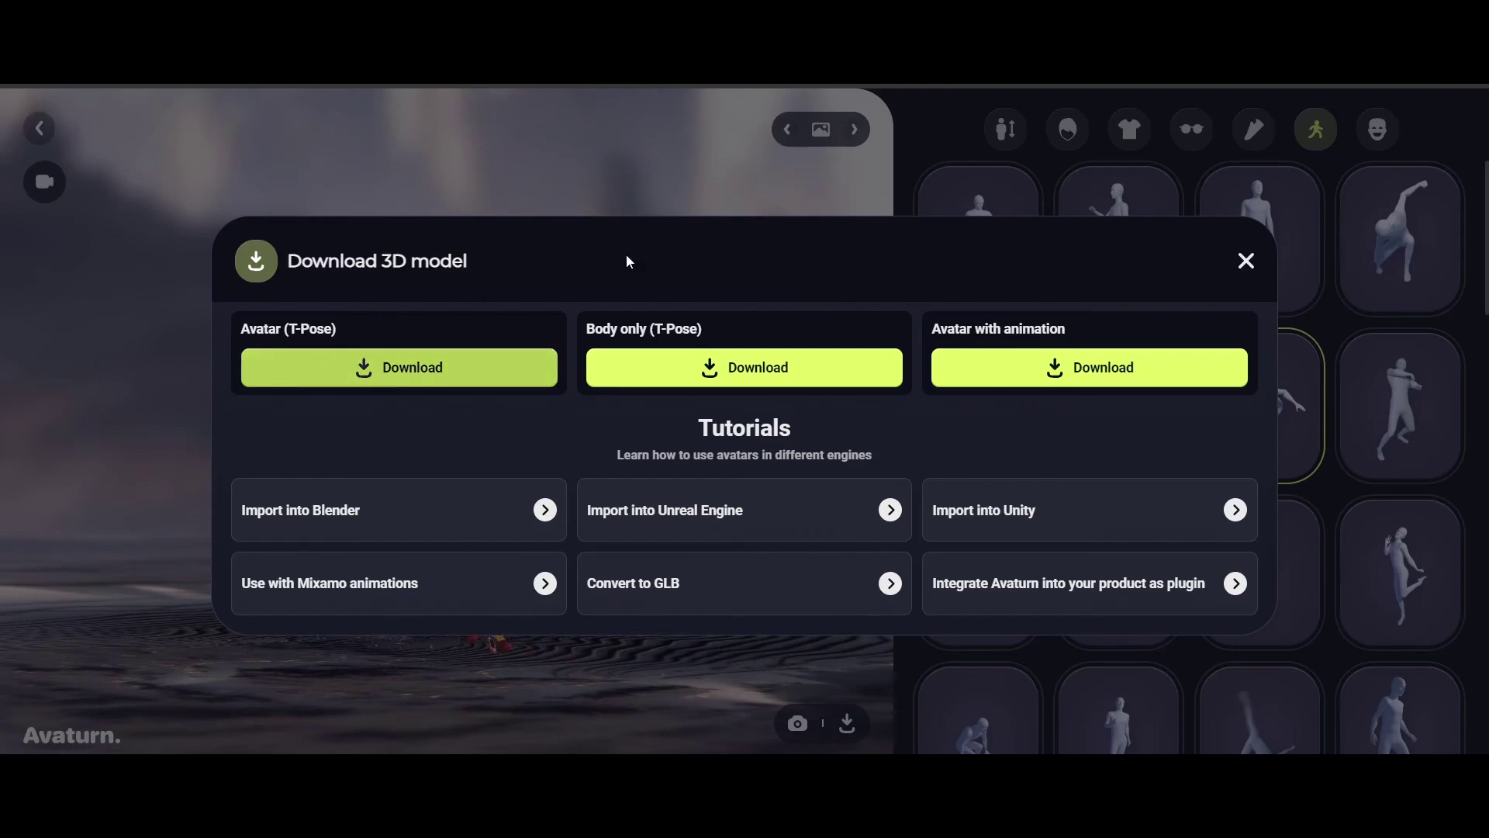
{"action": "left_click", "coordinate": [876, 370]}
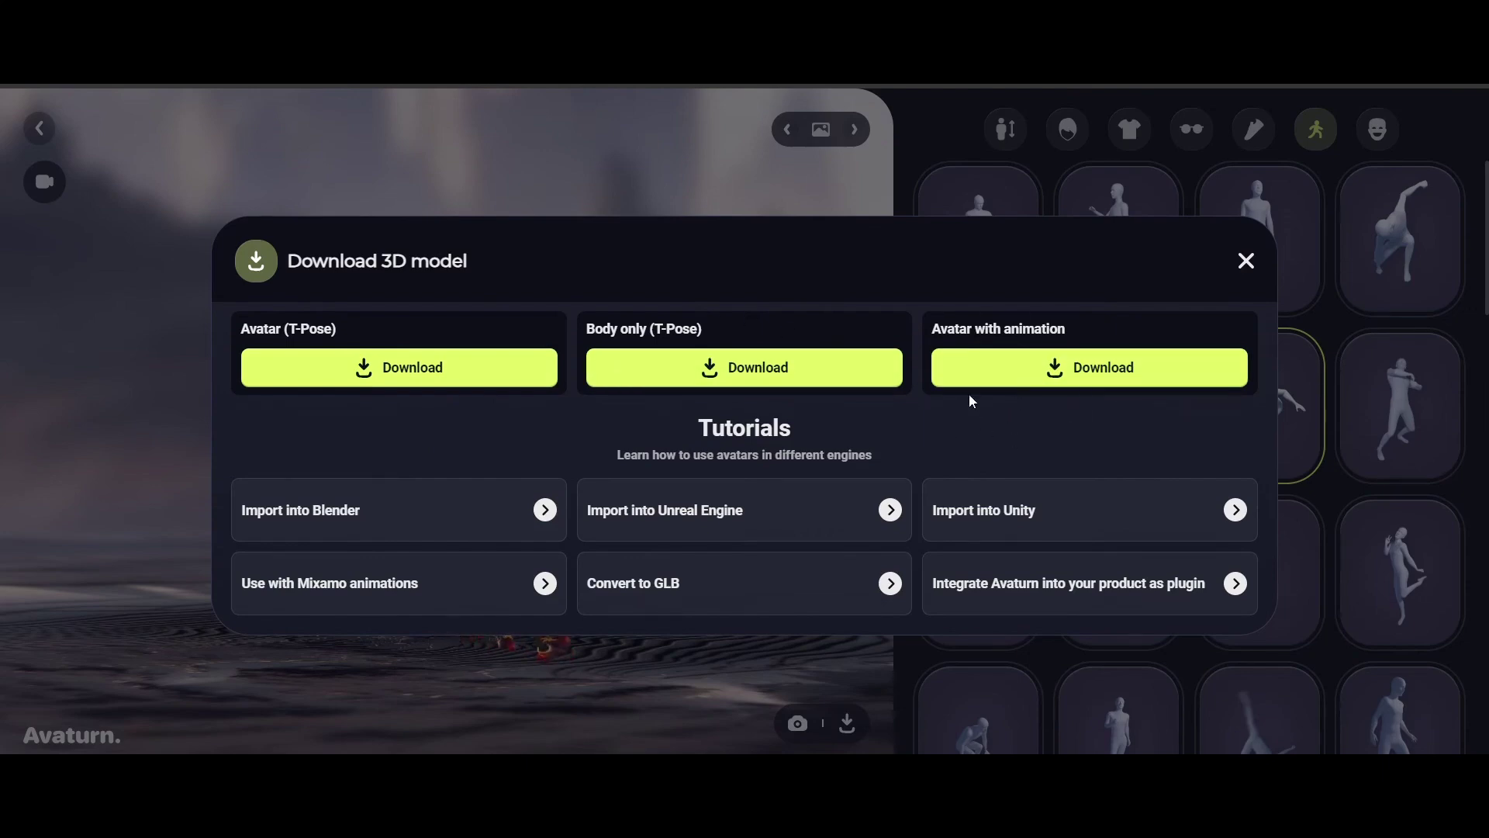
{"action": "left_click", "coordinate": [1034, 373]}
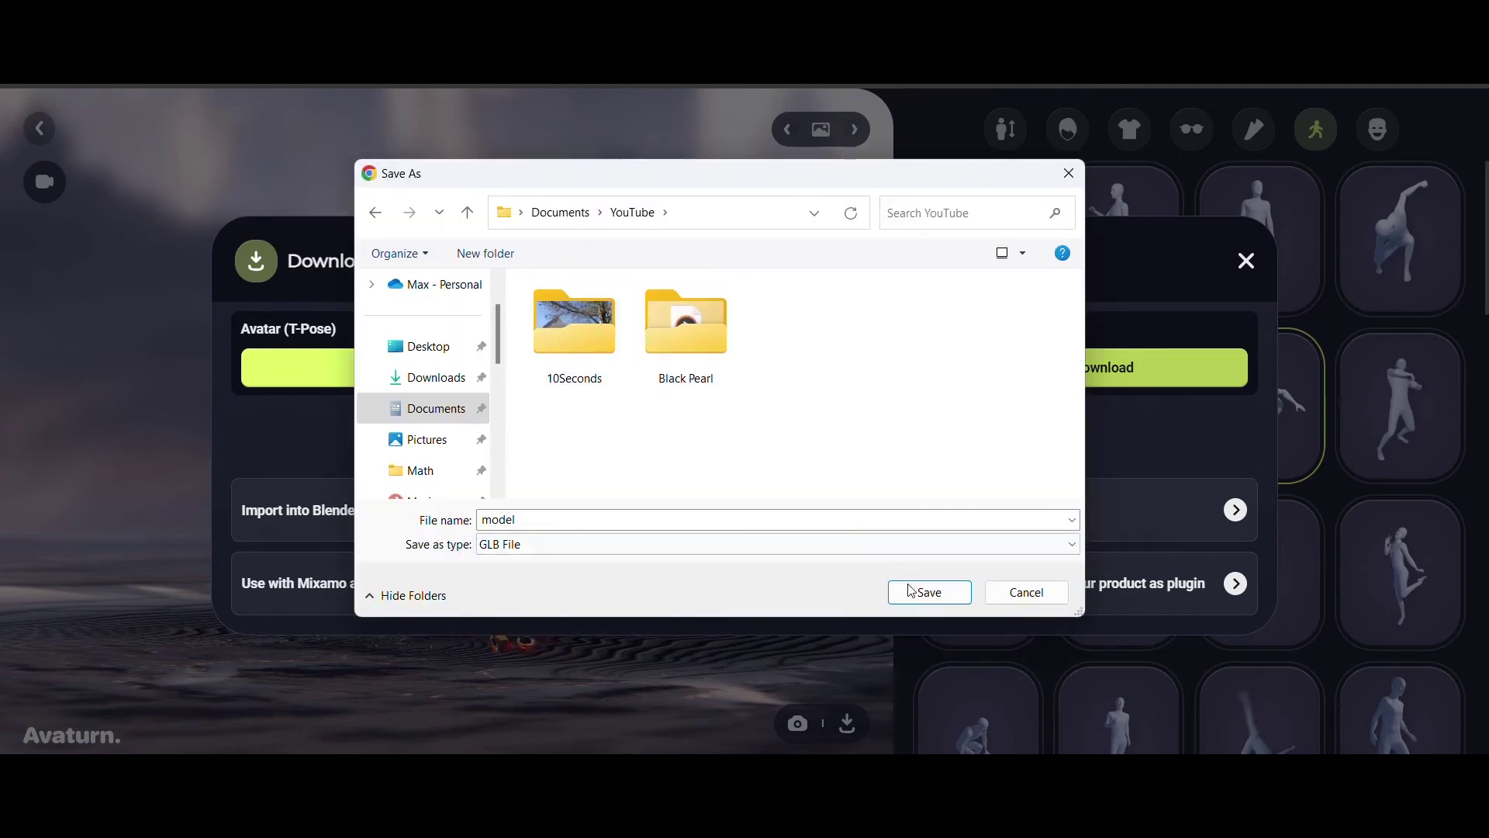
{"action": "double_click", "coordinate": [912, 518]}
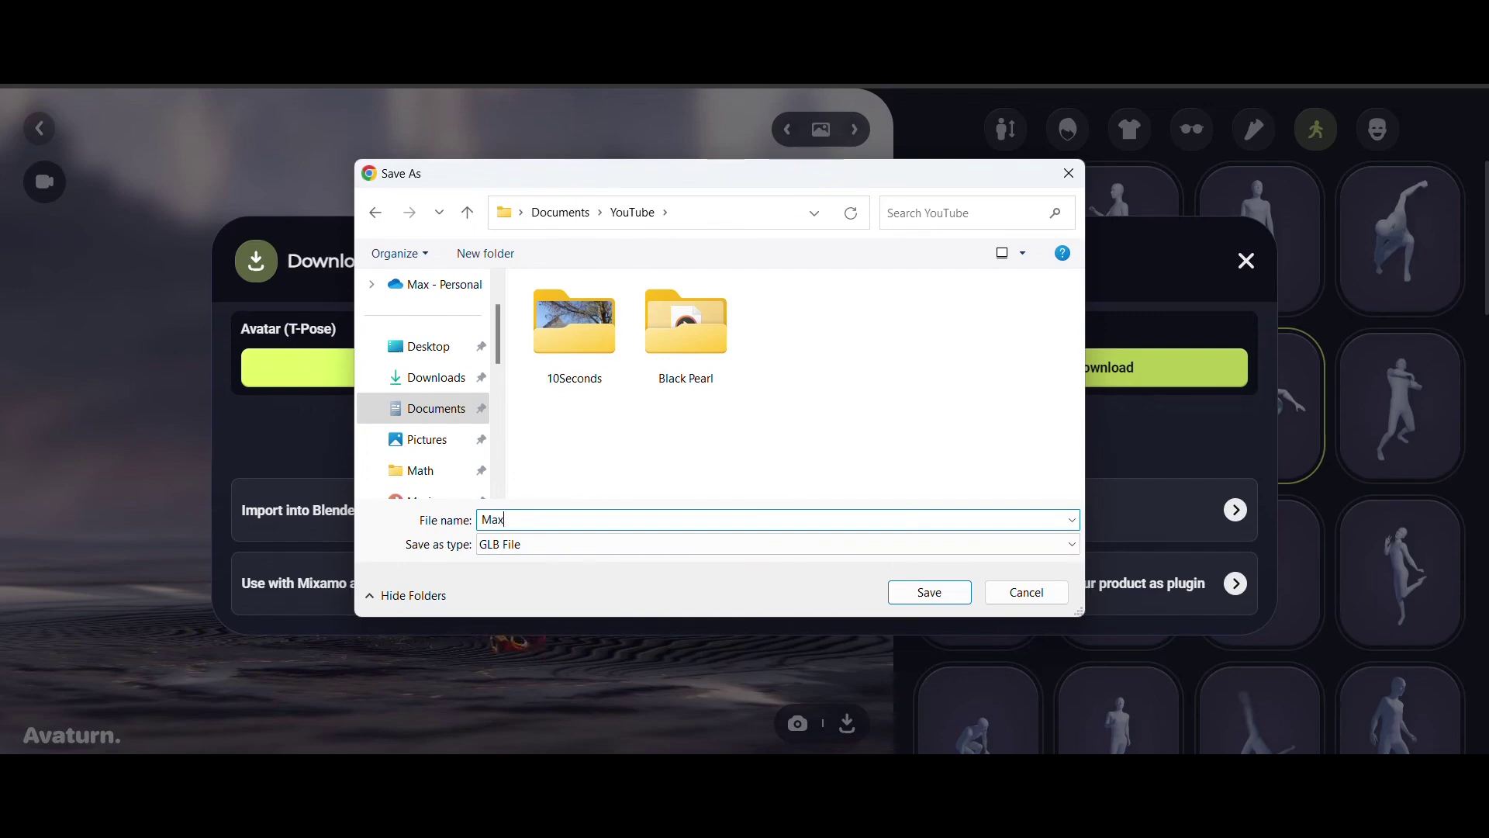
{"action": "type", "text": "MaxWeirdWalking"}
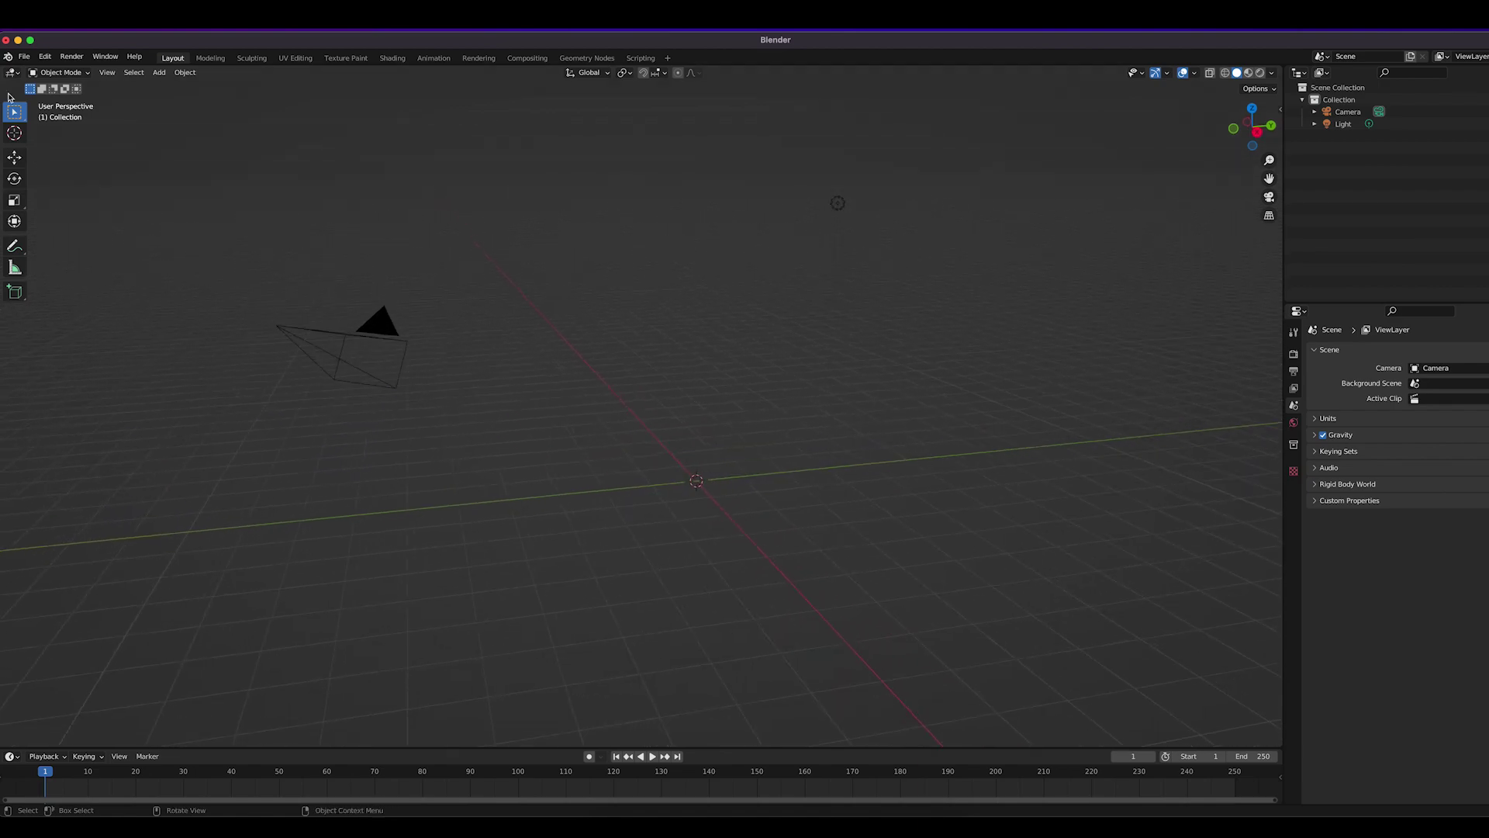
- Switch to Blender and import MaxWeirdWalking.glb from the Avaturn folder as glTF 2.0
{"action": "left_click", "coordinate": [24, 58]}
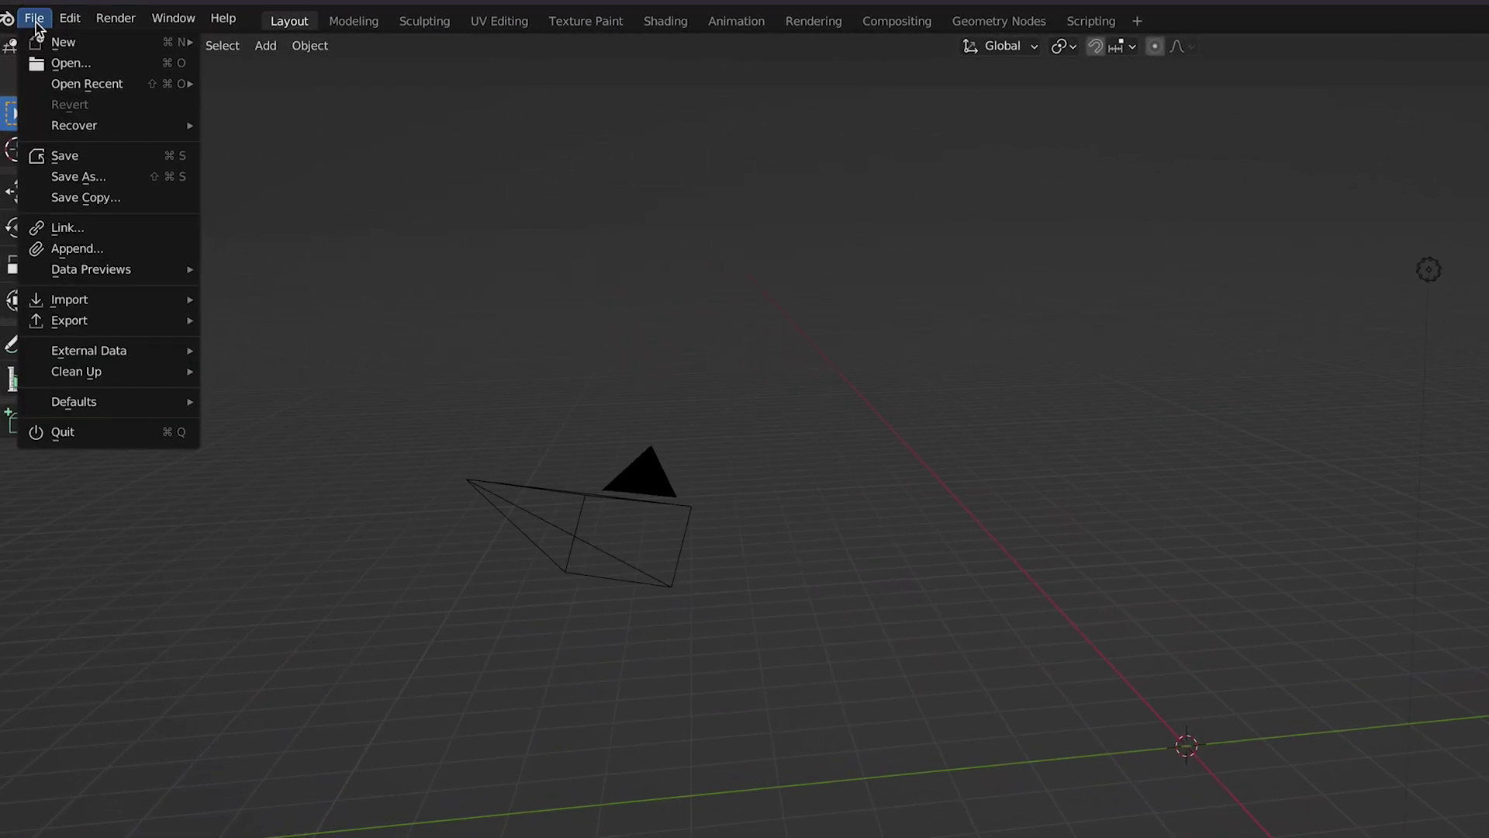
{"action": "mouse_move", "coordinate": [73, 301]}
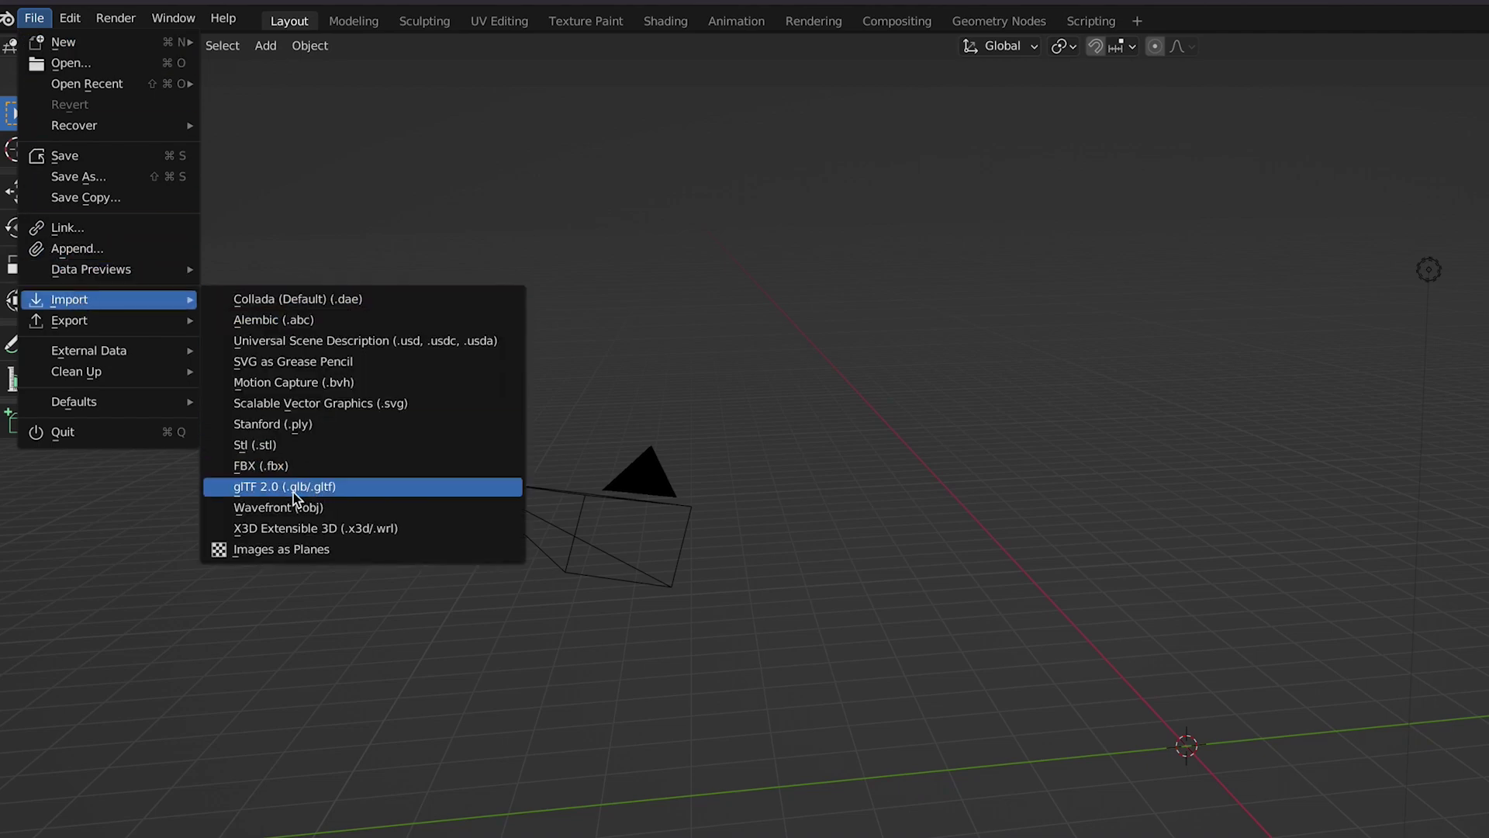
{"action": "left_click", "coordinate": [273, 495]}
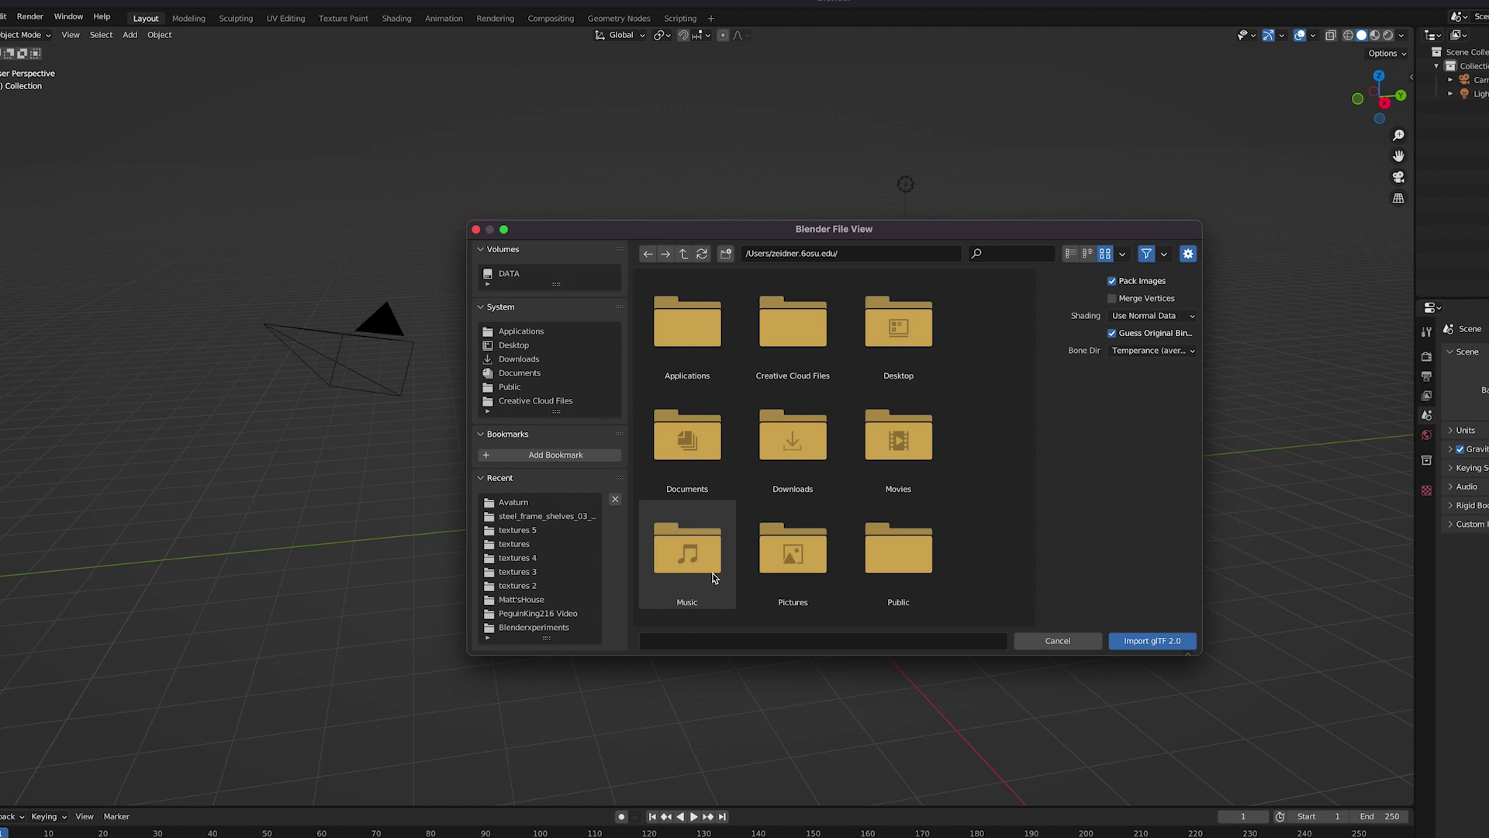
{"action": "left_click", "coordinate": [528, 504]}
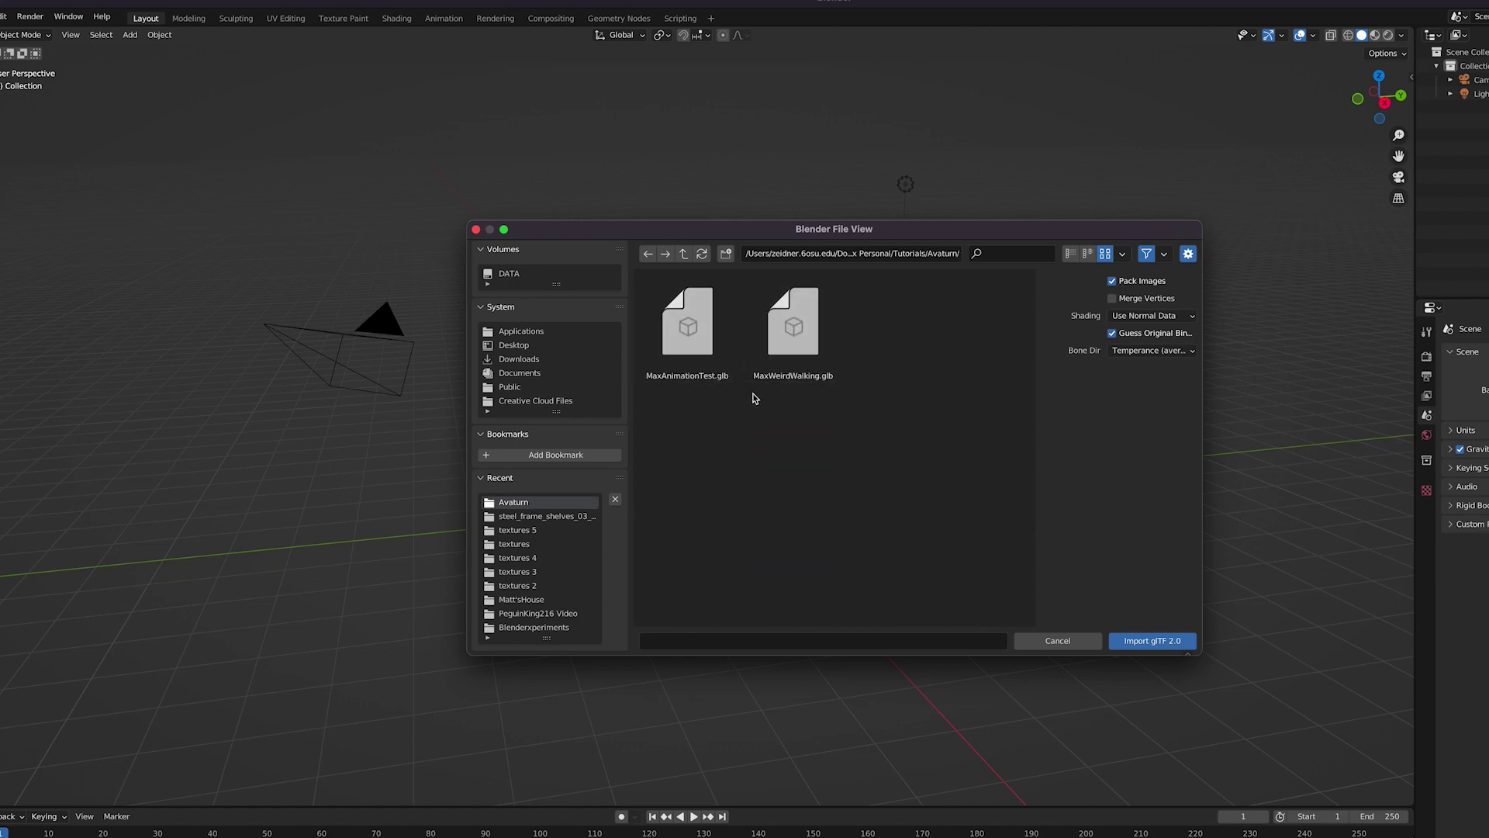
{"action": "left_click", "coordinate": [803, 342]}
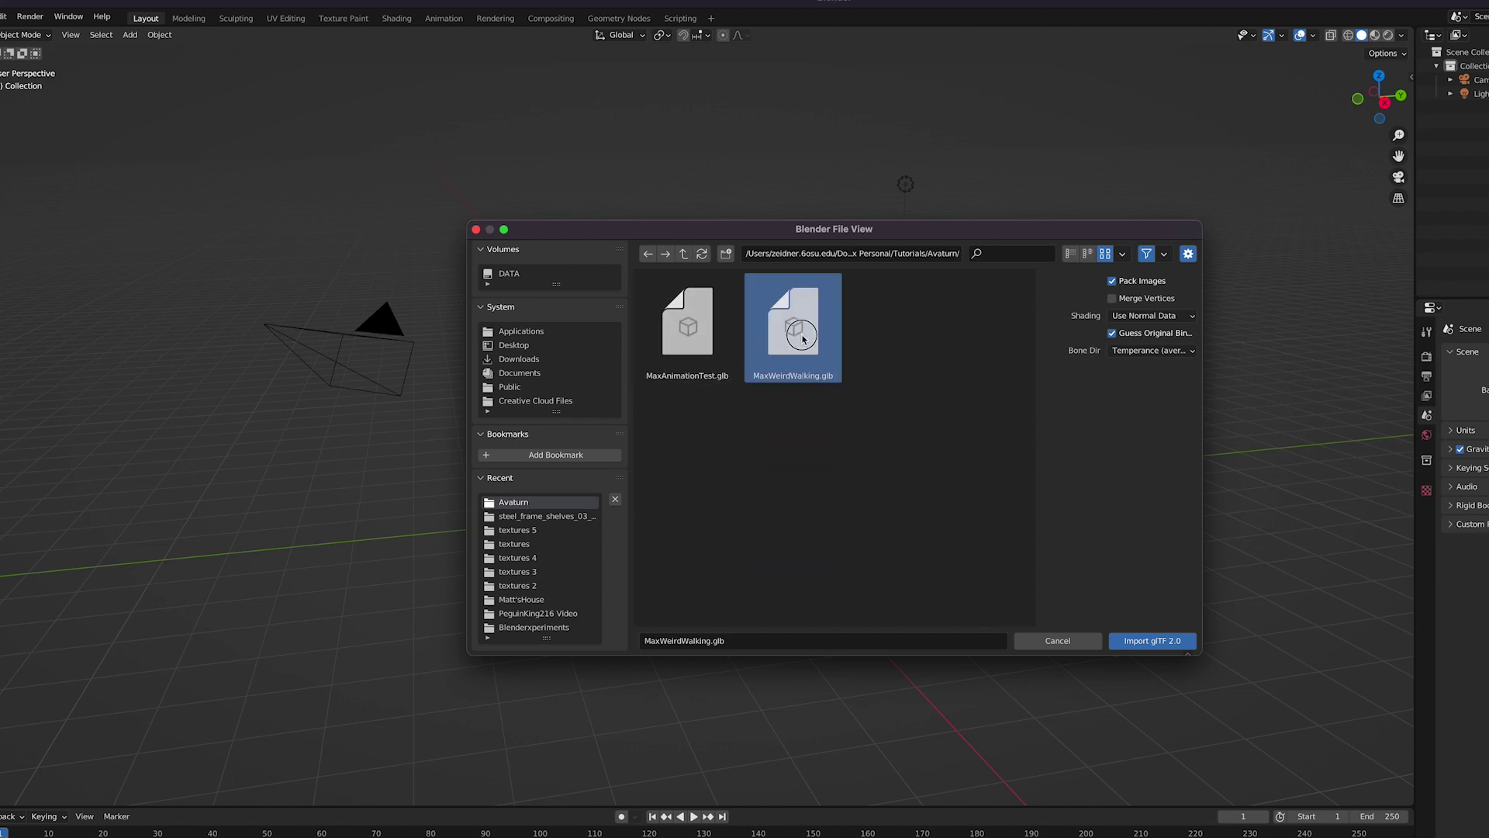
{"action": "left_click", "coordinate": [1126, 641]}
- Play the imported avatar's walking animation and scrub the timeline back to its start
{"action": "middle_click_drag", "start_coordinate": [783, 332], "coordinate": [806, 414]}
{"action": "scroll", "coordinate": [809, 429], "scroll_direction": "up", "scroll_amount": 4}
{"action": "scroll", "coordinate": [809, 429], "scroll_direction": "up", "scroll_amount": 5}
{"action": "scroll", "coordinate": [807, 413], "scroll_direction": "left", "scroll_amount": 8}
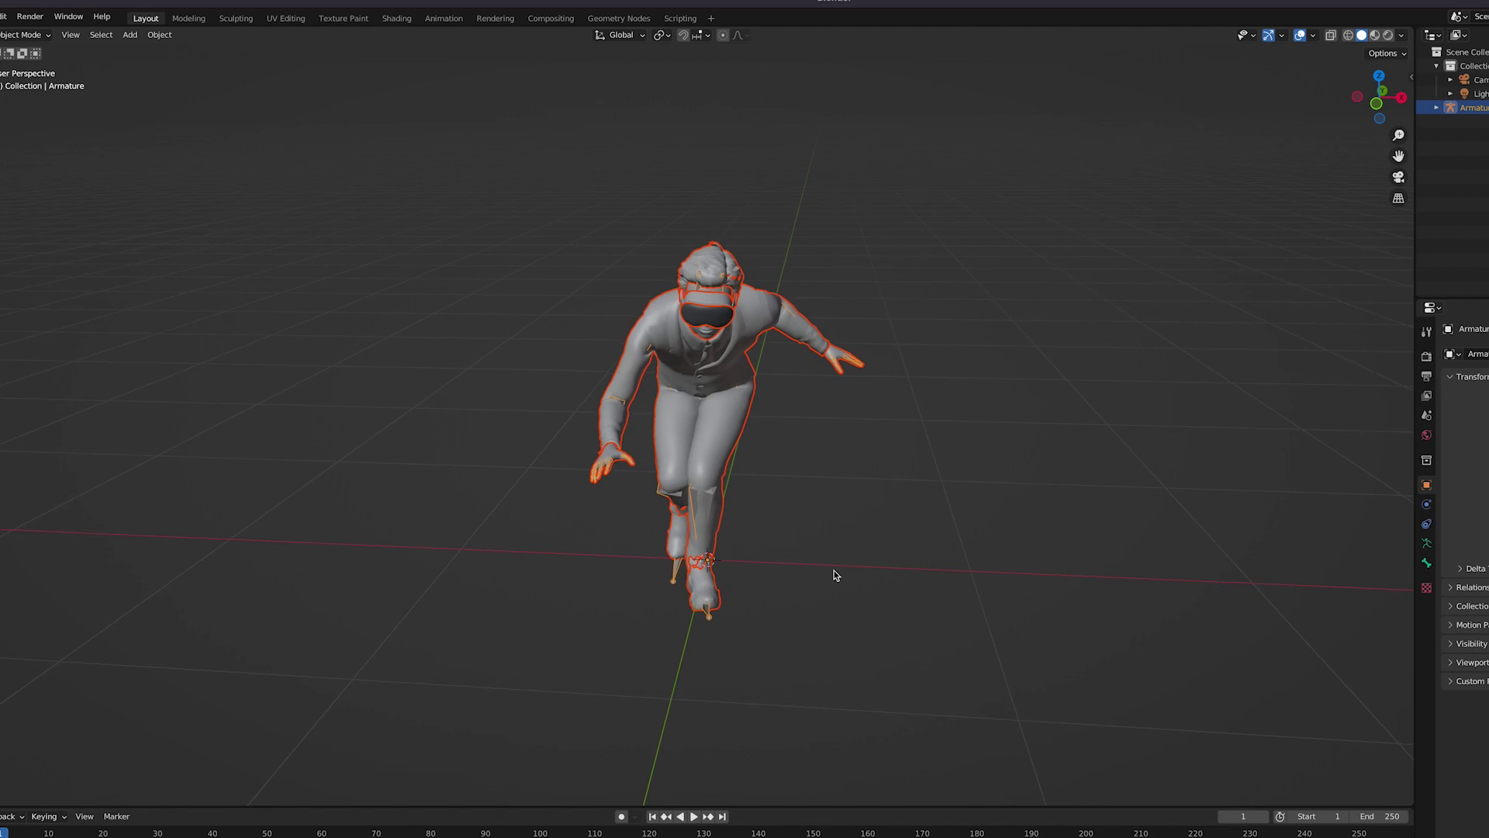
{"action": "left_click", "coordinate": [695, 818]}
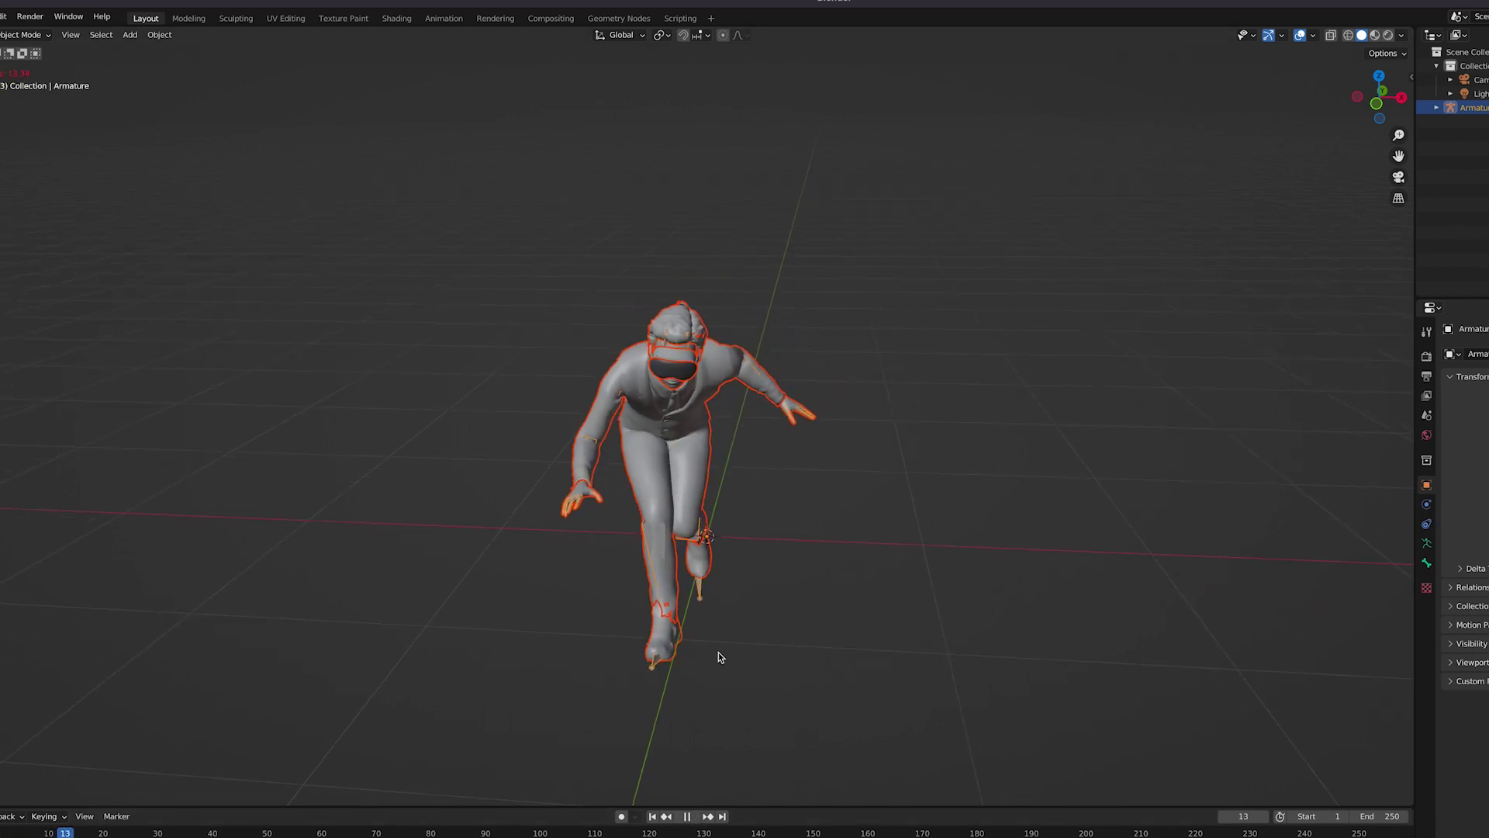
{"action": "middle_click_drag", "start_coordinate": [718, 651], "coordinate": [740, 643]}
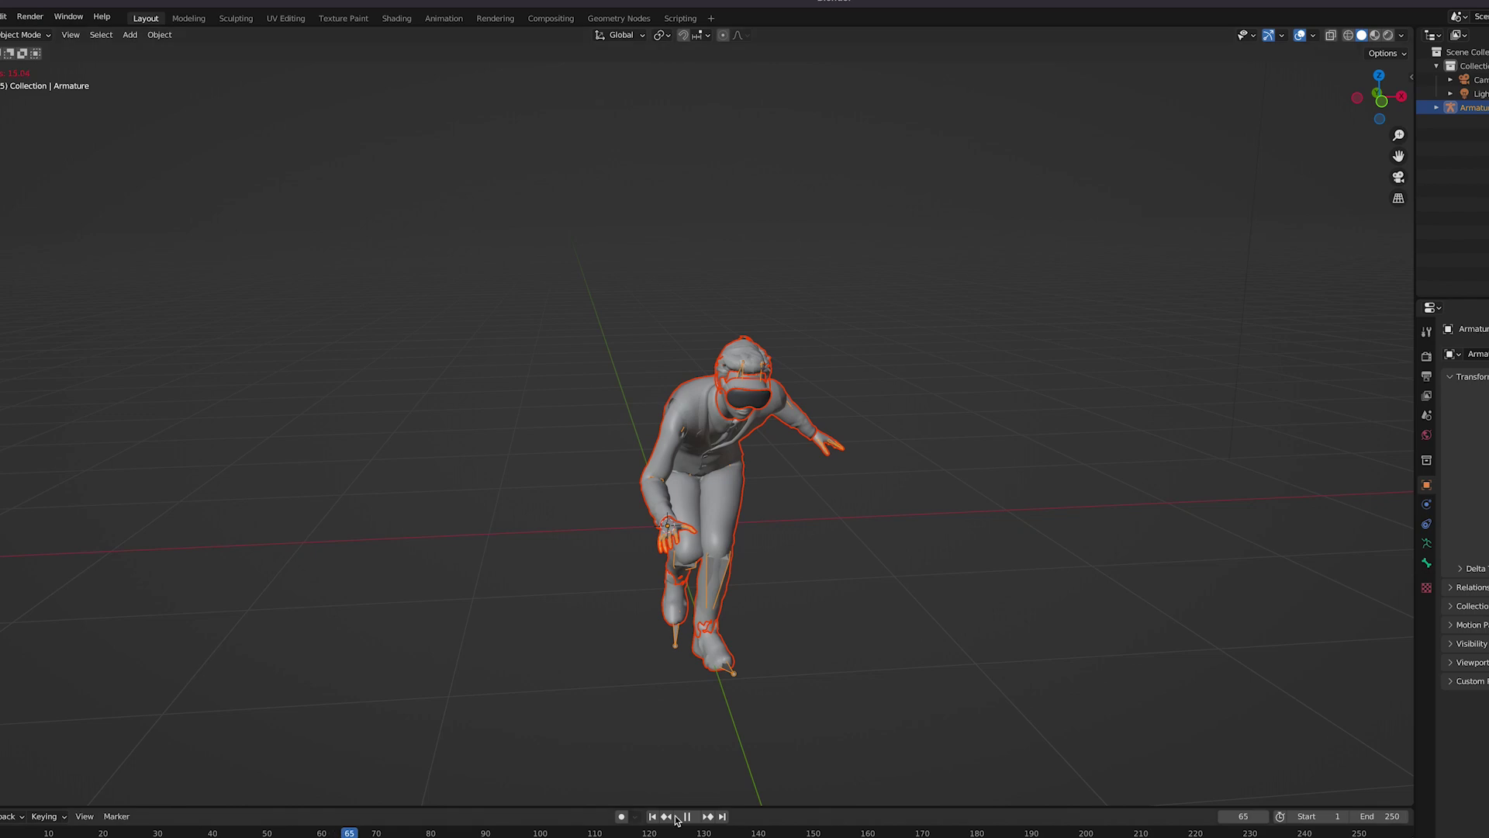
{"action": "left_click_drag", "start_coordinate": [409, 830], "coordinate": [3, 833]}
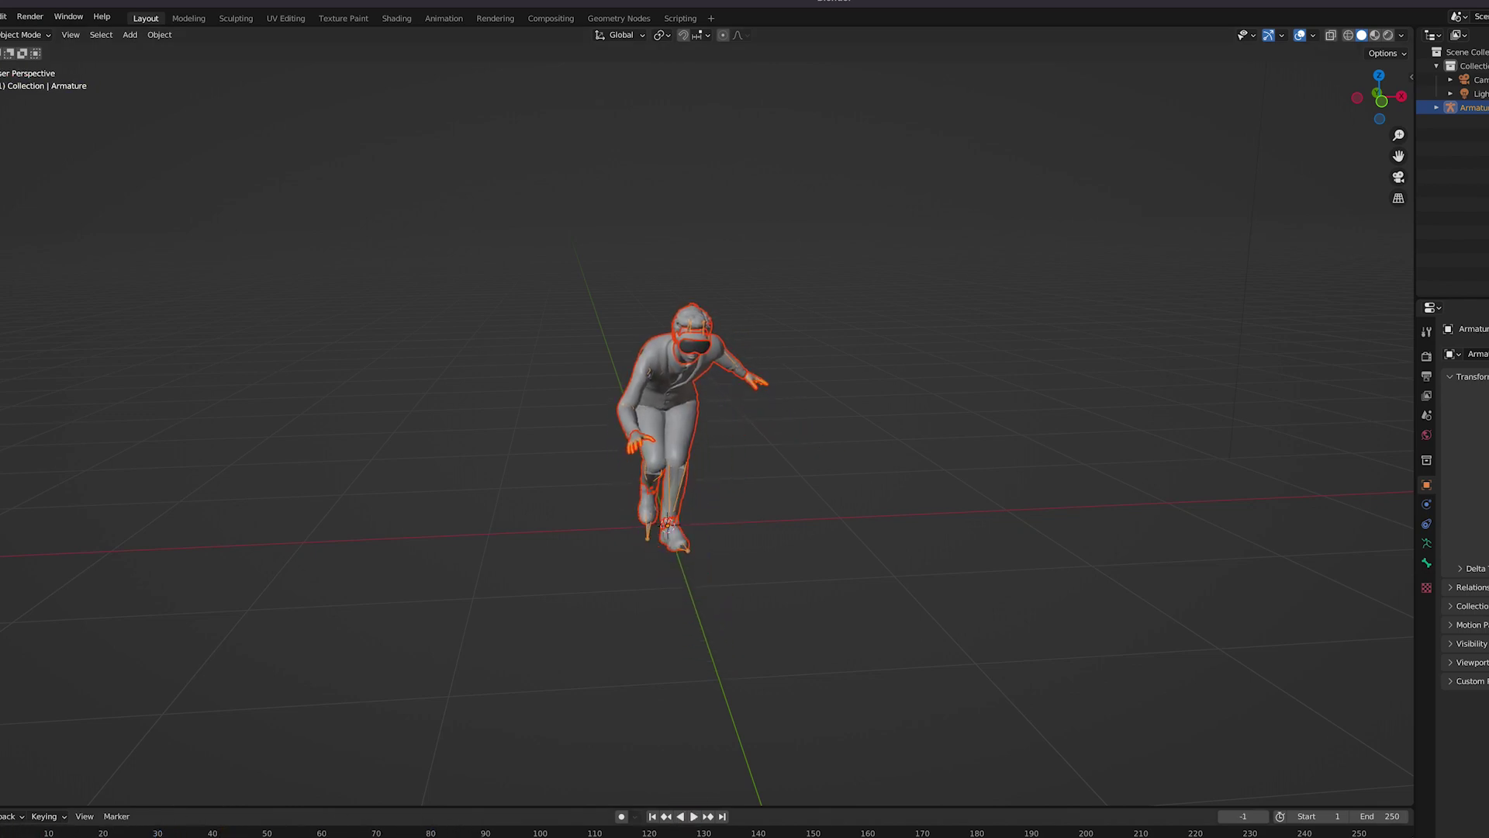
- Display the avatar with its textures using Material Preview viewport shading and deselect it
{"action": "middle_click_drag", "start_coordinate": [533, 395], "coordinate": [540, 380]}
{"action": "middle_click_drag", "start_coordinate": [667, 403], "coordinate": [741, 470], "text": "shift"}
{"action": "scroll", "coordinate": [710, 423], "scroll_direction": "up", "scroll_amount": 2}
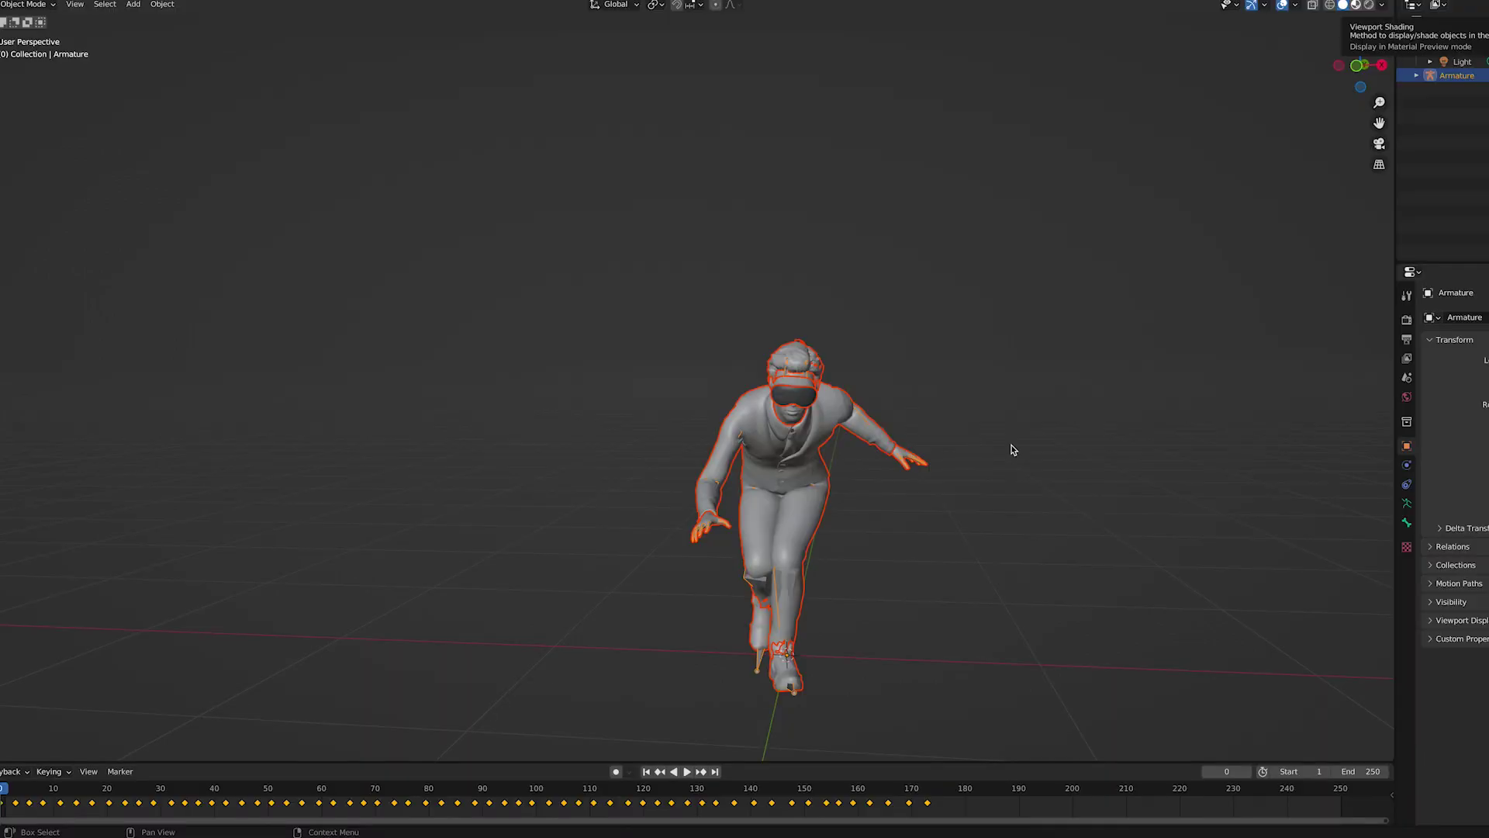
{"action": "left_click", "coordinate": [1356, 5]}
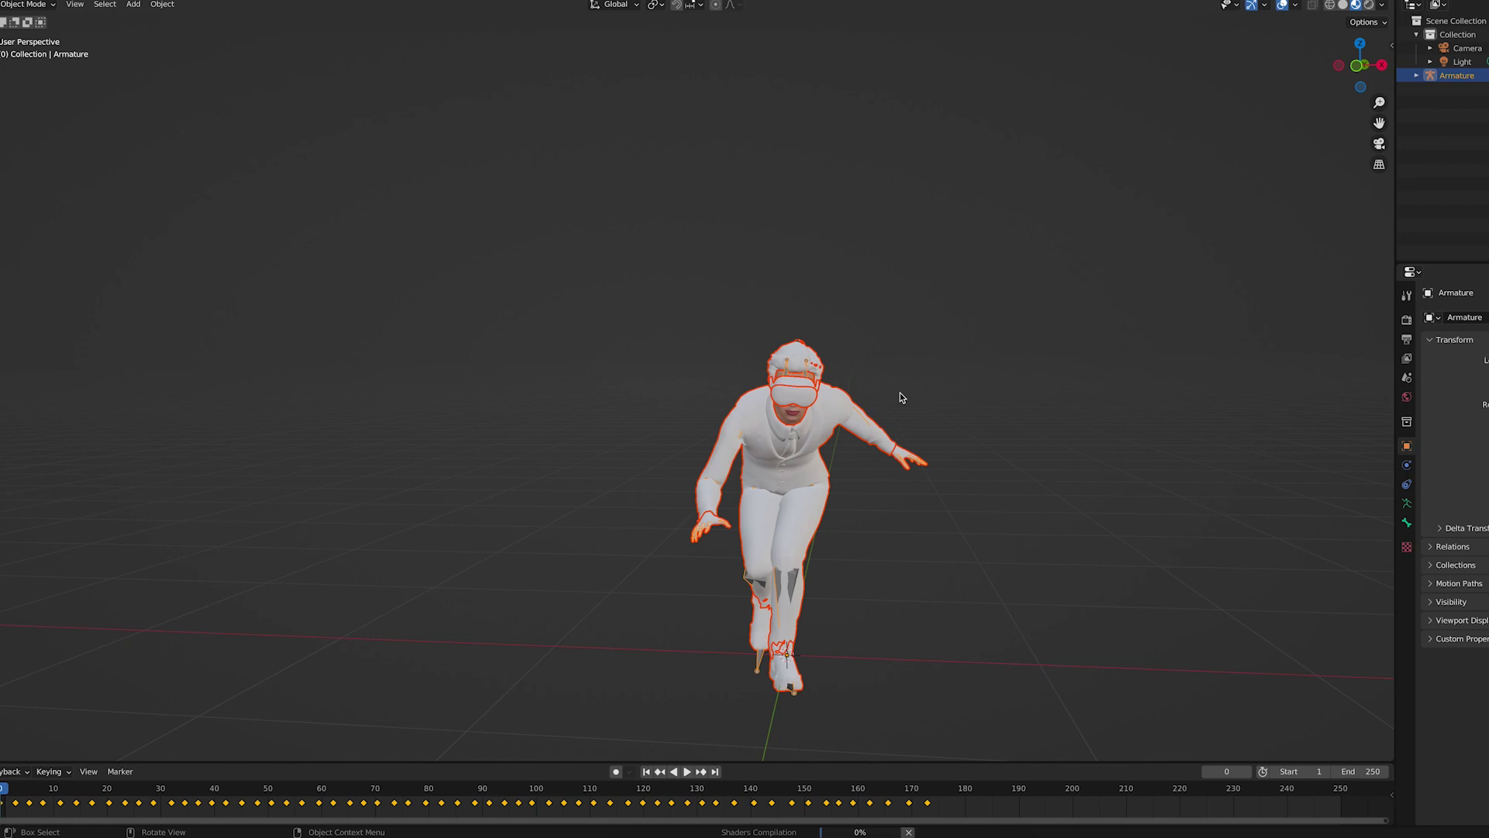
{"action": "mouse_move", "coordinate": [900, 393]}
{"action": "middle_mouse_down"}
{"action": "mouse_move", "coordinate": [886, 393]}
{"action": "mouse_move", "coordinate": [901, 385]}
{"action": "middle_mouse_up"}
{"action": "left_click", "coordinate": [765, 705]}
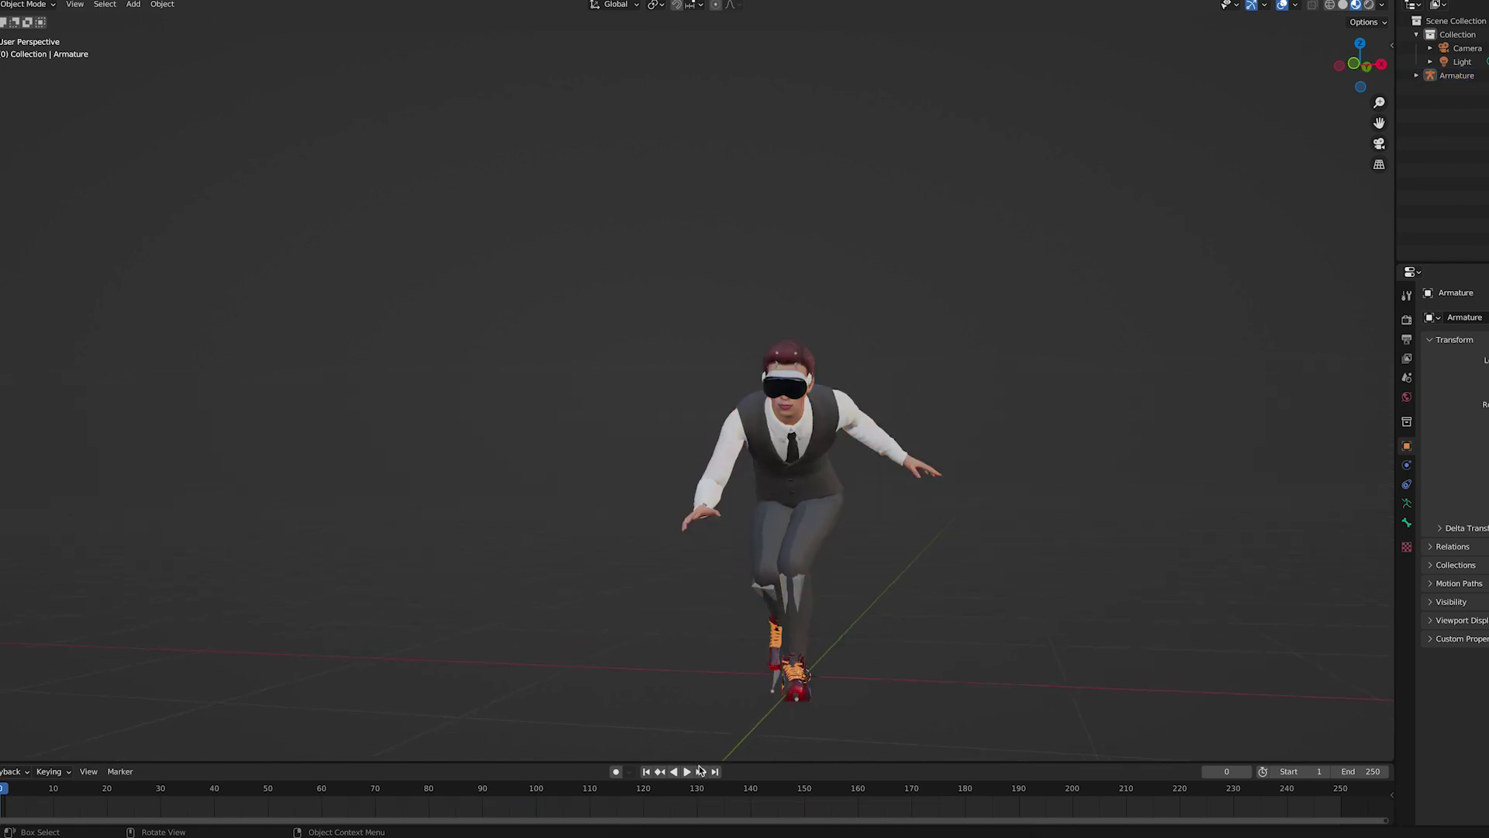
- Play the textured avatar's animation and scrub the timeline back to frame 27
{"action": "left_click", "coordinate": [688, 772]}
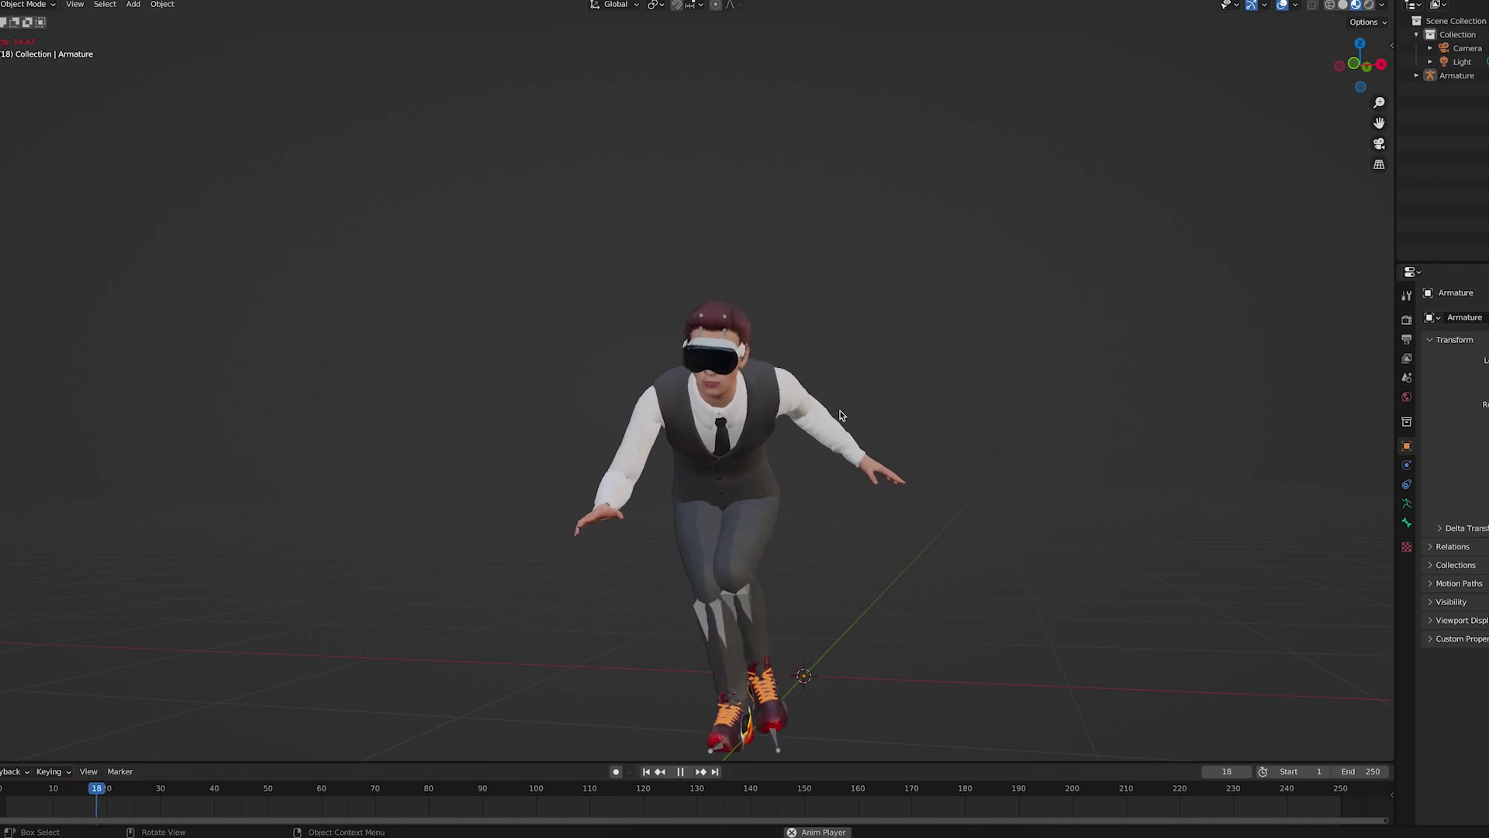
{"action": "scroll", "coordinate": [839, 408], "scroll_direction": "left", "scroll_amount": 1, "text": "shift"}
{"action": "scroll", "coordinate": [839, 408], "scroll_direction": "down", "scroll_amount": 2, "text": "ctrl"}
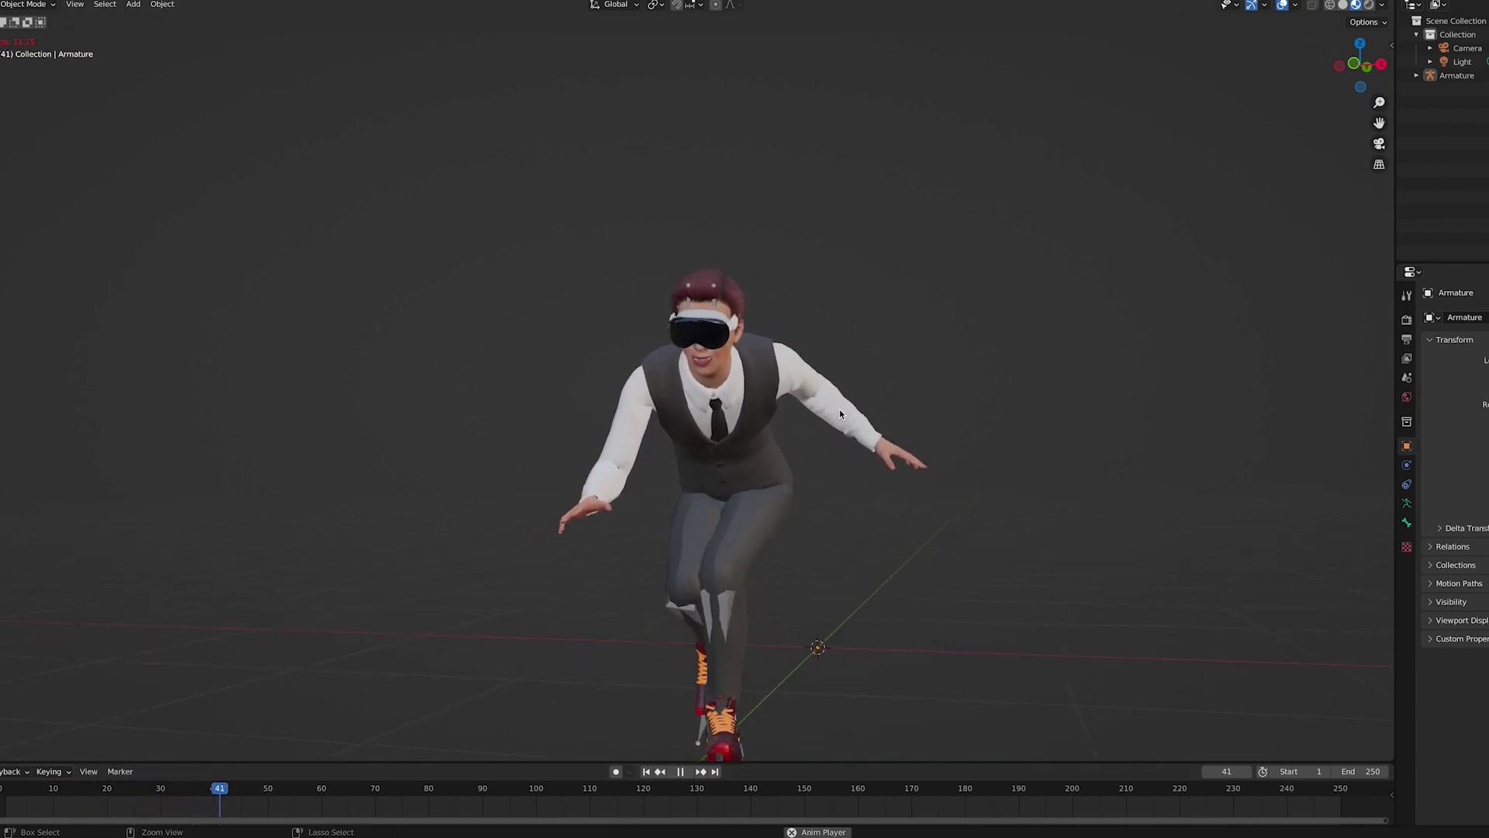
{"action": "scroll", "coordinate": [840, 409], "scroll_direction": "down", "scroll_amount": 1, "text": "ctrl"}
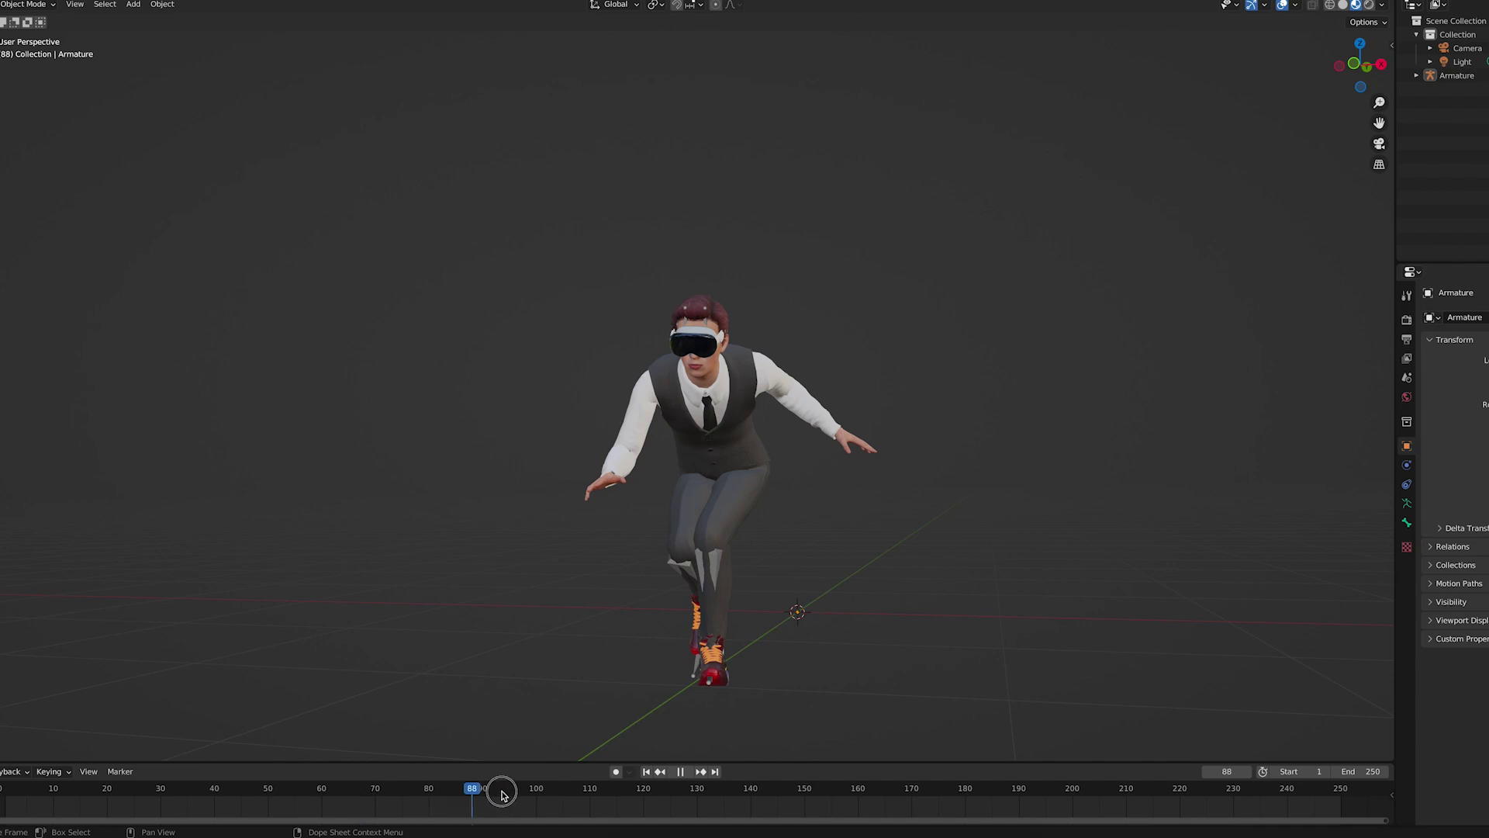
{"action": "left_click_drag", "start_coordinate": [269, 778], "coordinate": [163, 791]}
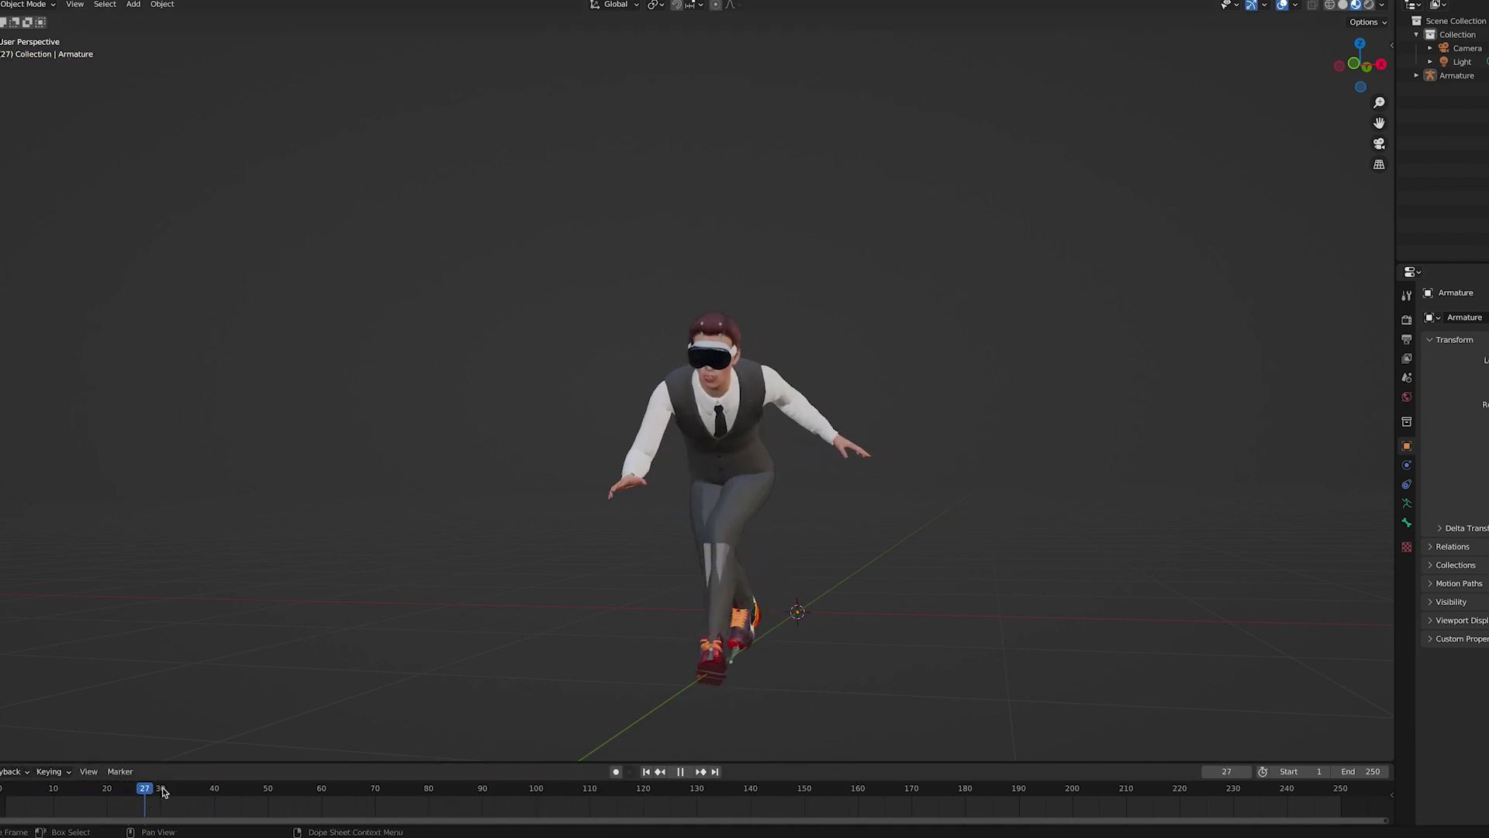
- Select the avatar's body mesh and expand the Armature's object hierarchy
{"action": "left_click", "coordinate": [848, 447]}
{"action": "scroll", "coordinate": [966, 463], "scroll_direction": "right", "scroll_amount": 5}
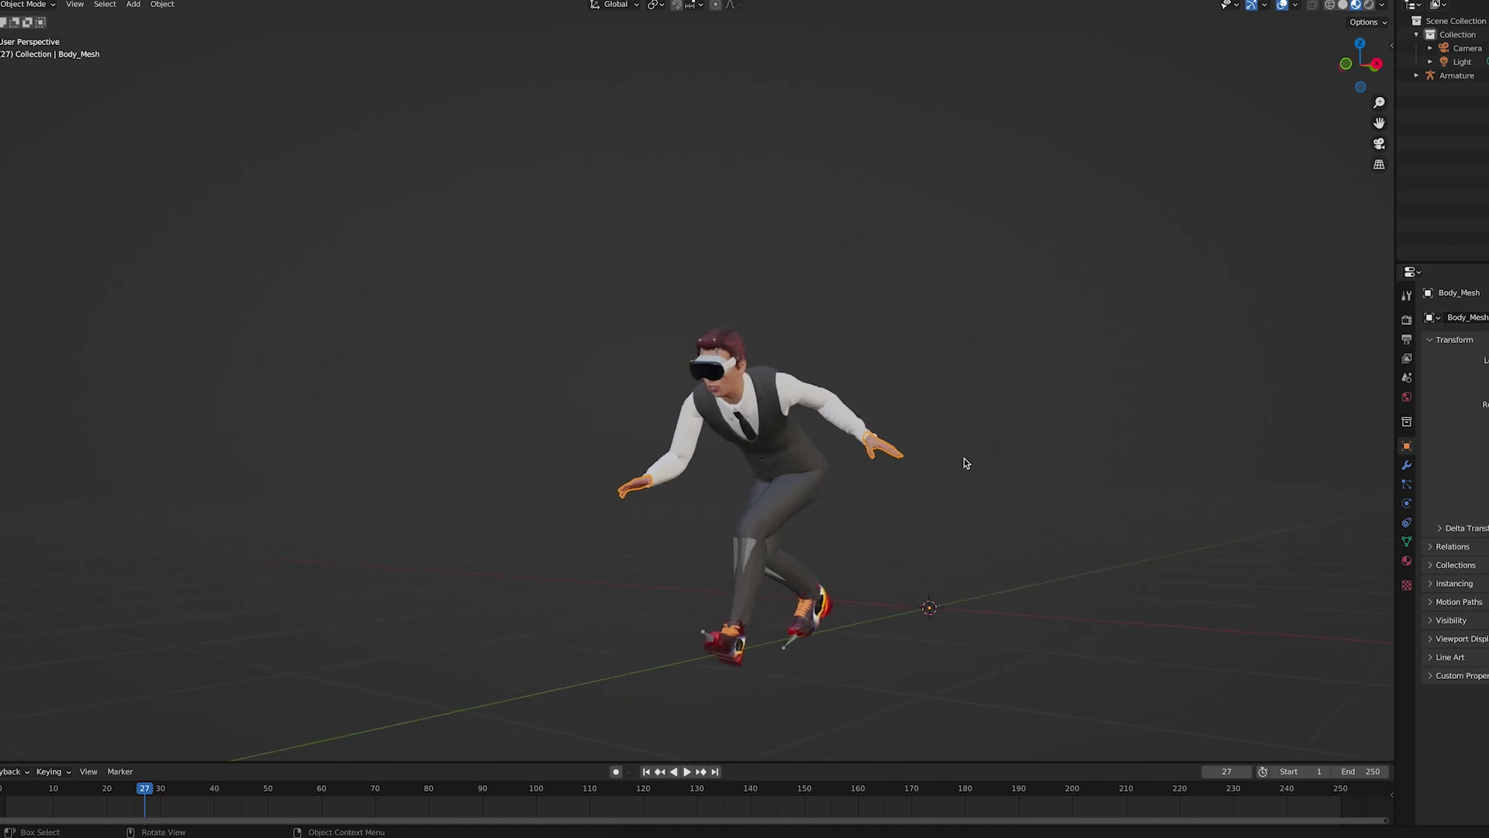
{"action": "scroll", "coordinate": [965, 461], "scroll_direction": "down", "scroll_amount": 5, "text": "ctrl+alt"}
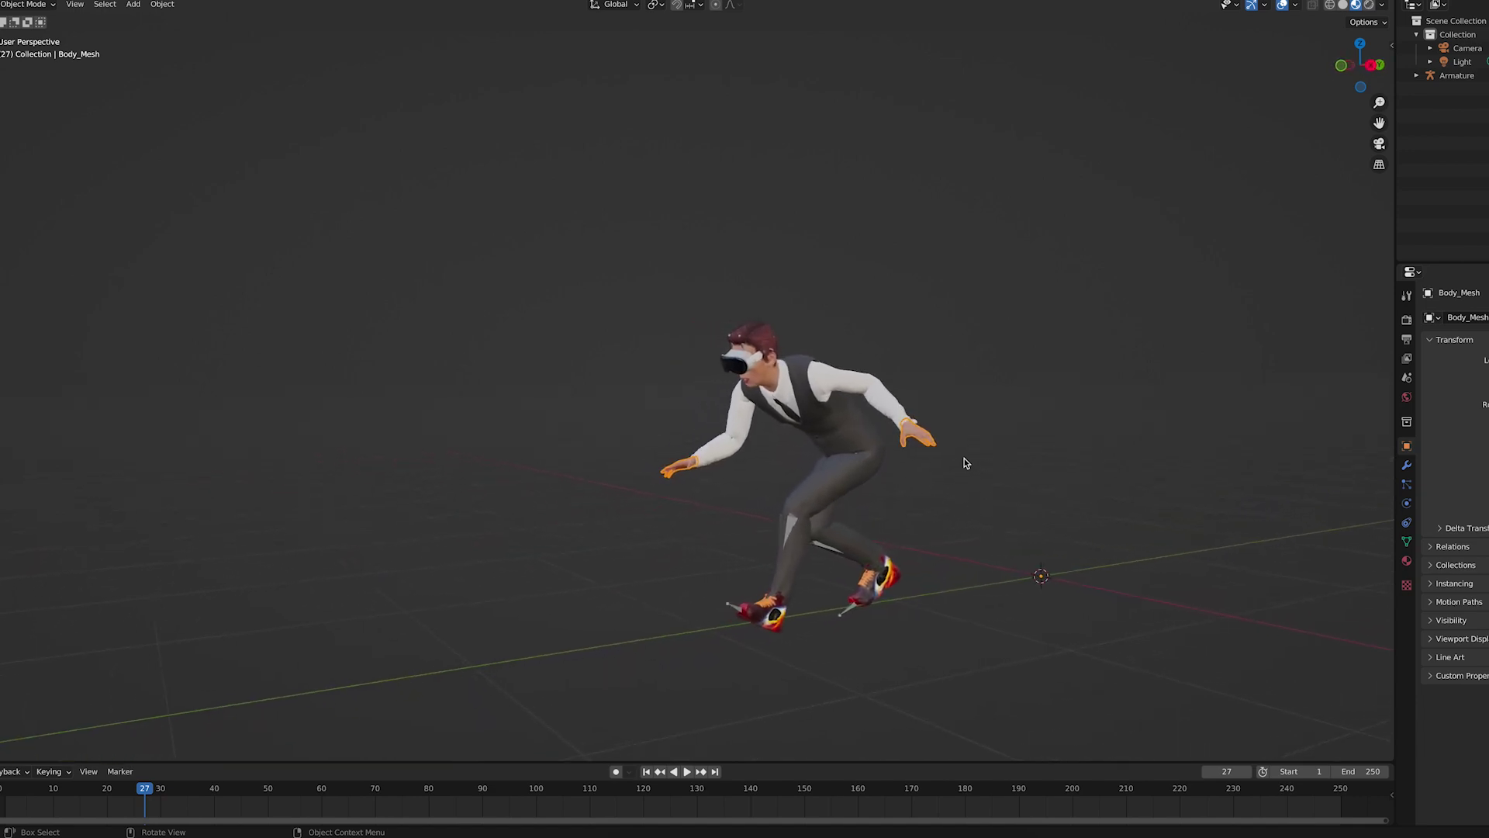
{"action": "left_click", "coordinate": [1417, 76]}
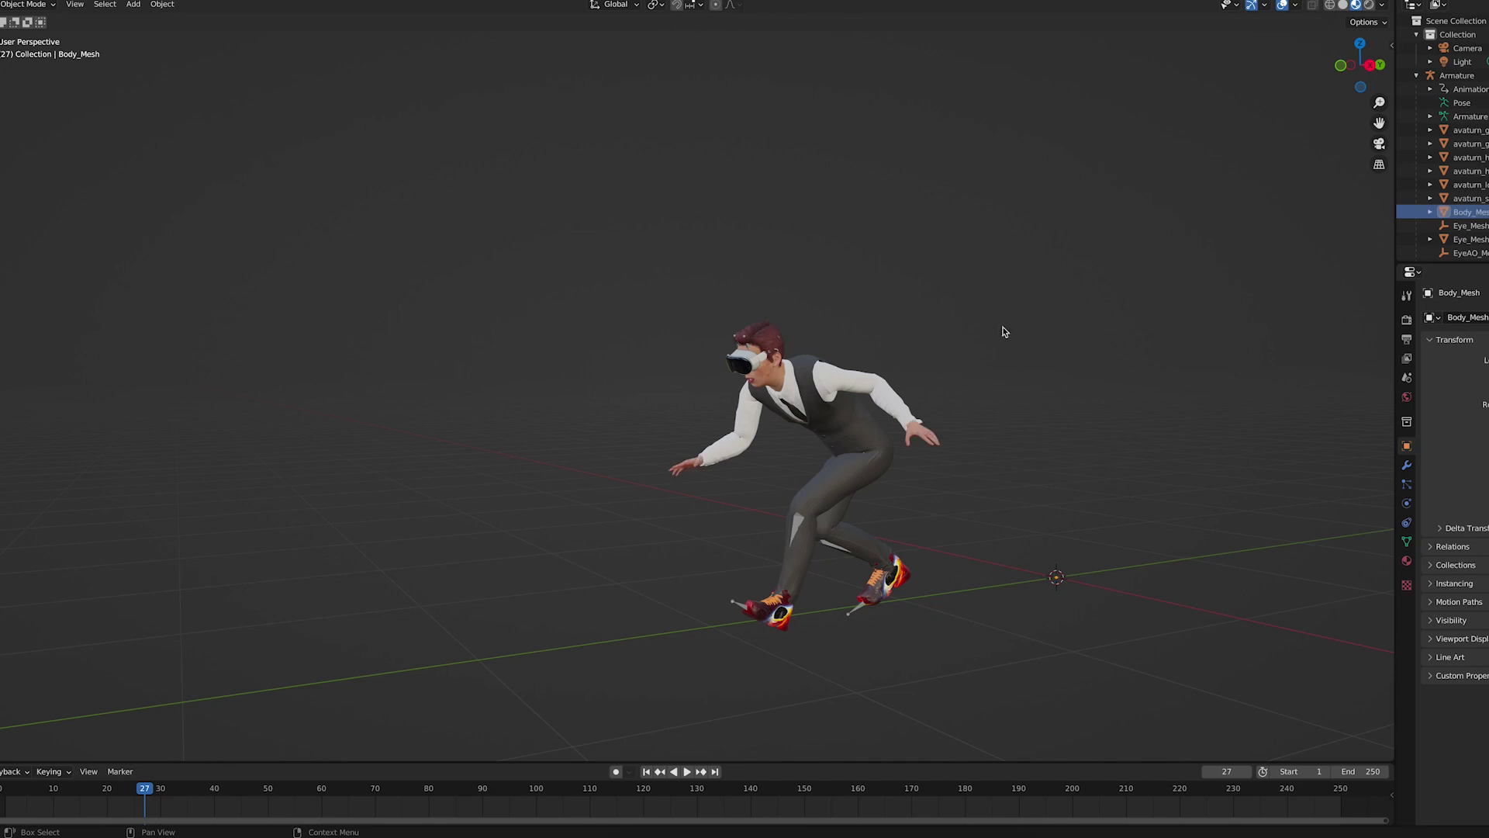
{"action": "scroll", "coordinate": [980, 352], "scroll_direction": "up", "scroll_amount": 5, "text": "ctrl"}
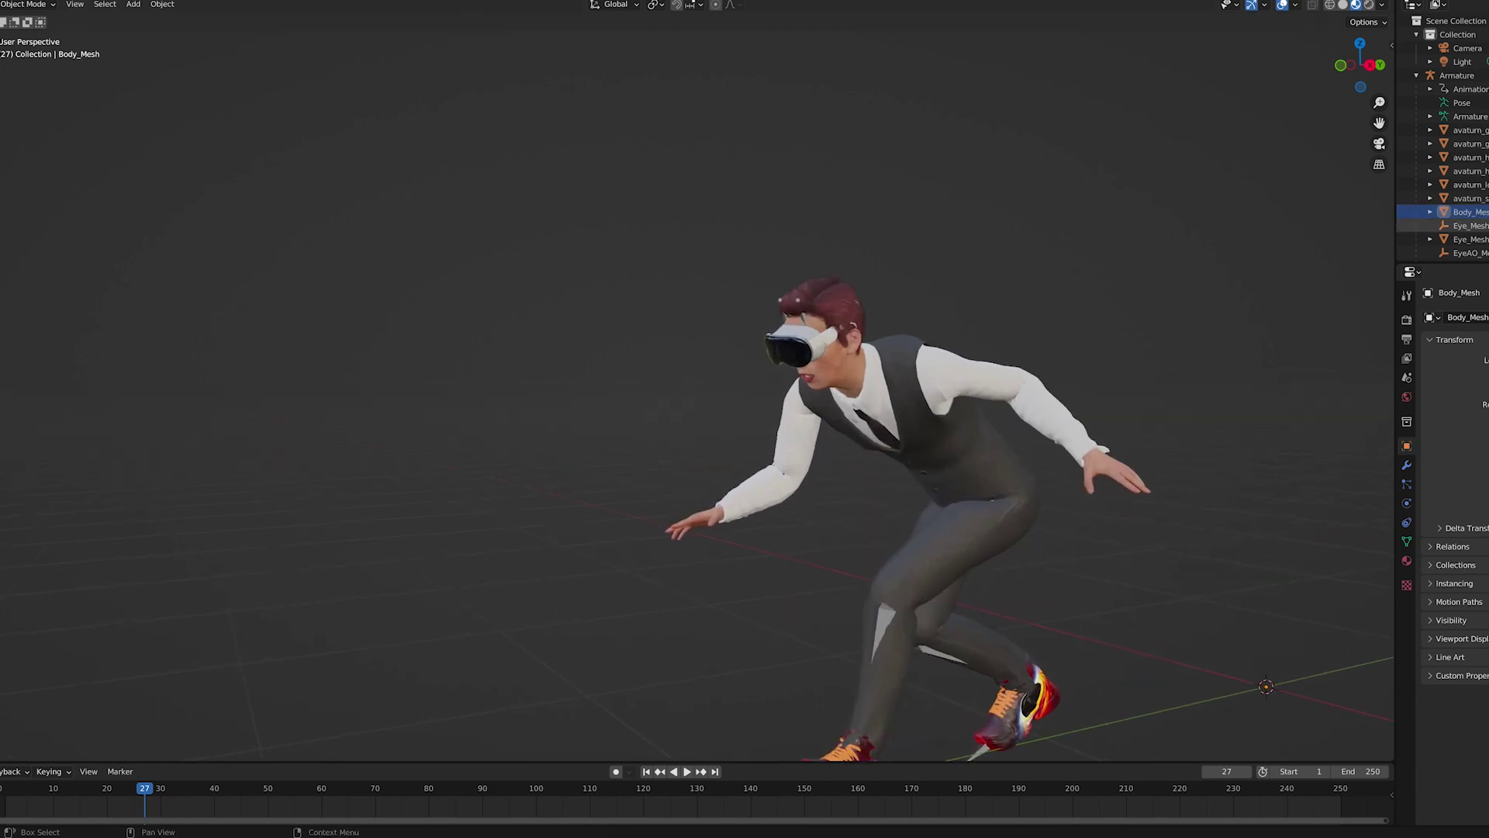
- Hide the avatar's Eye_Mesh, shoes, outfit and both hair objects along with avaturn_glasses_1
{"action": "left_click", "coordinate": [1476, 225]}
{"action": "left_click", "coordinate": [1476, 198]}
{"action": "left_click", "coordinate": [1477, 184]}
{"action": "left_click", "coordinate": [1476, 171]}
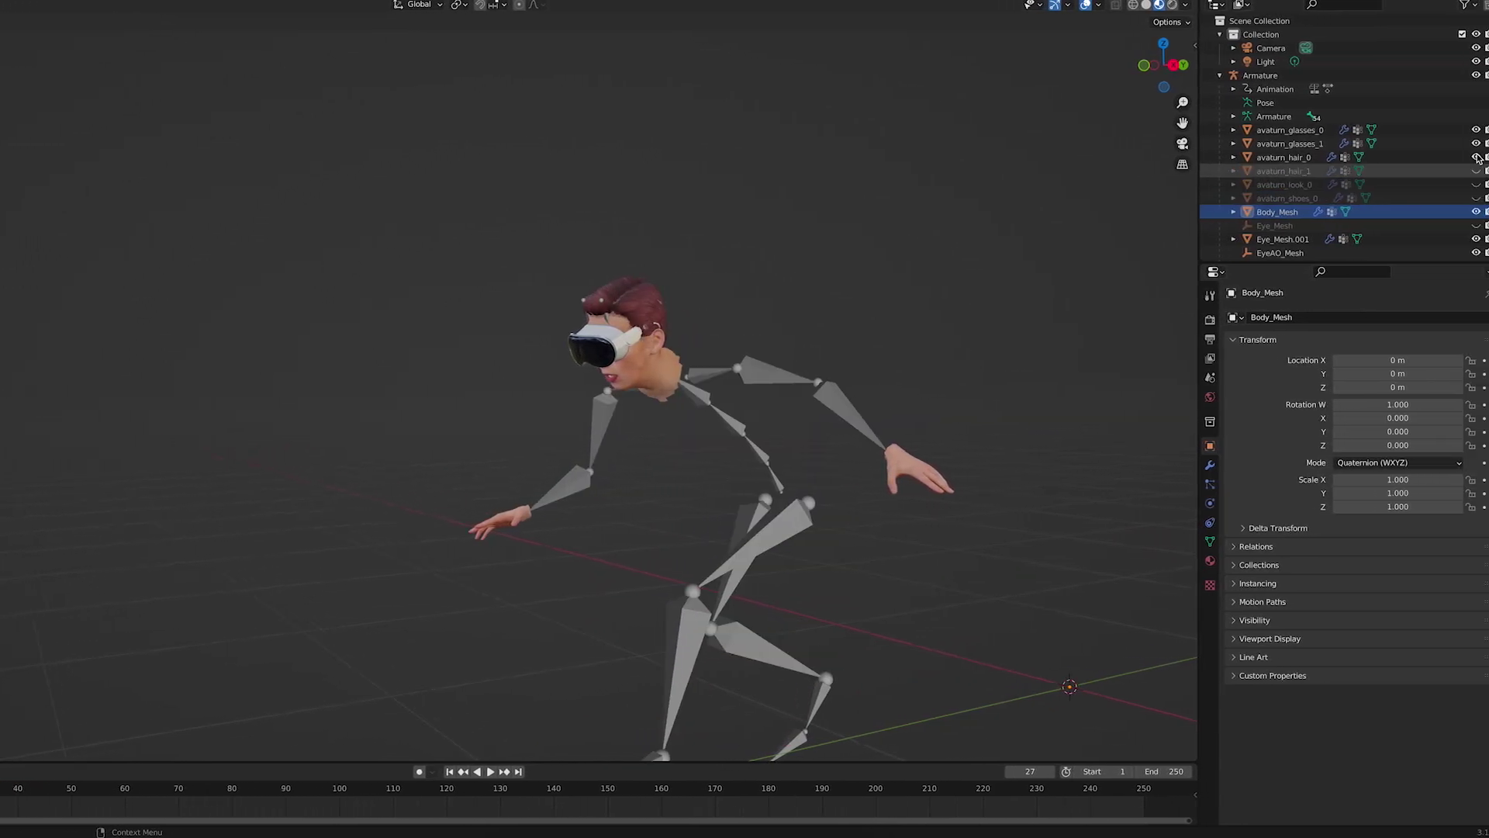
{"action": "left_click_drag", "start_coordinate": [1478, 157], "coordinate": [1477, 143]}
- Hide the remaining eye, eyelash, head, teeth and tongue objects of the avatar
{"action": "scroll", "coordinate": [803, 309], "scroll_direction": "right", "scroll_amount": 2}
{"action": "scroll", "coordinate": [803, 307], "scroll_direction": "down", "scroll_amount": 3, "text": "shift"}
{"action": "scroll", "coordinate": [1275, 204], "scroll_direction": "down", "scroll_amount": 1}
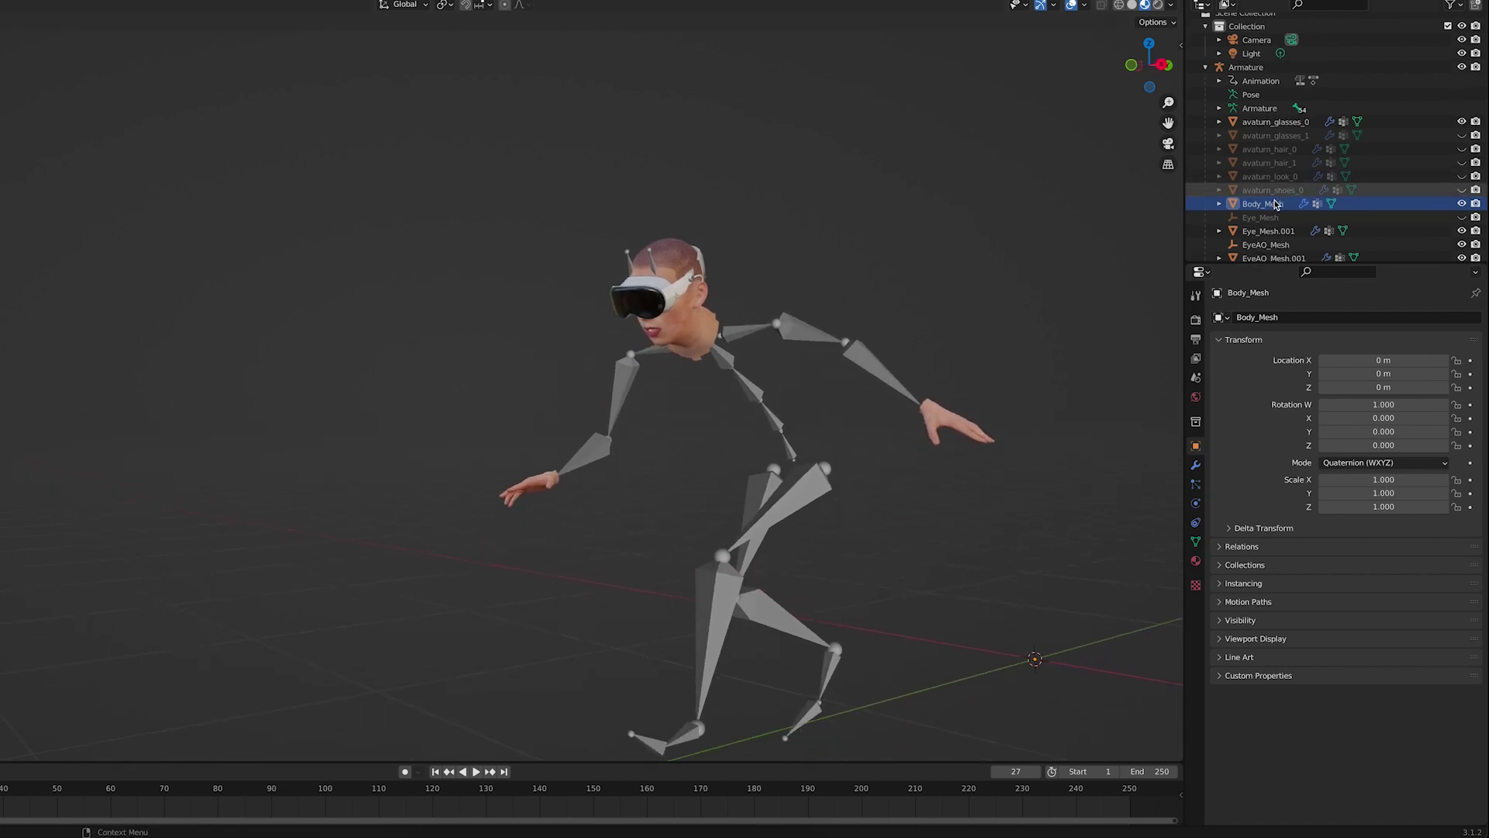
{"action": "scroll", "coordinate": [1274, 202], "scroll_direction": "down", "scroll_amount": 3}
{"action": "left_click", "coordinate": [1463, 252]}
{"action": "left_click", "coordinate": [1462, 238]}
{"action": "left_click", "coordinate": [1462, 225]}
{"action": "left_click", "coordinate": [1462, 184]}
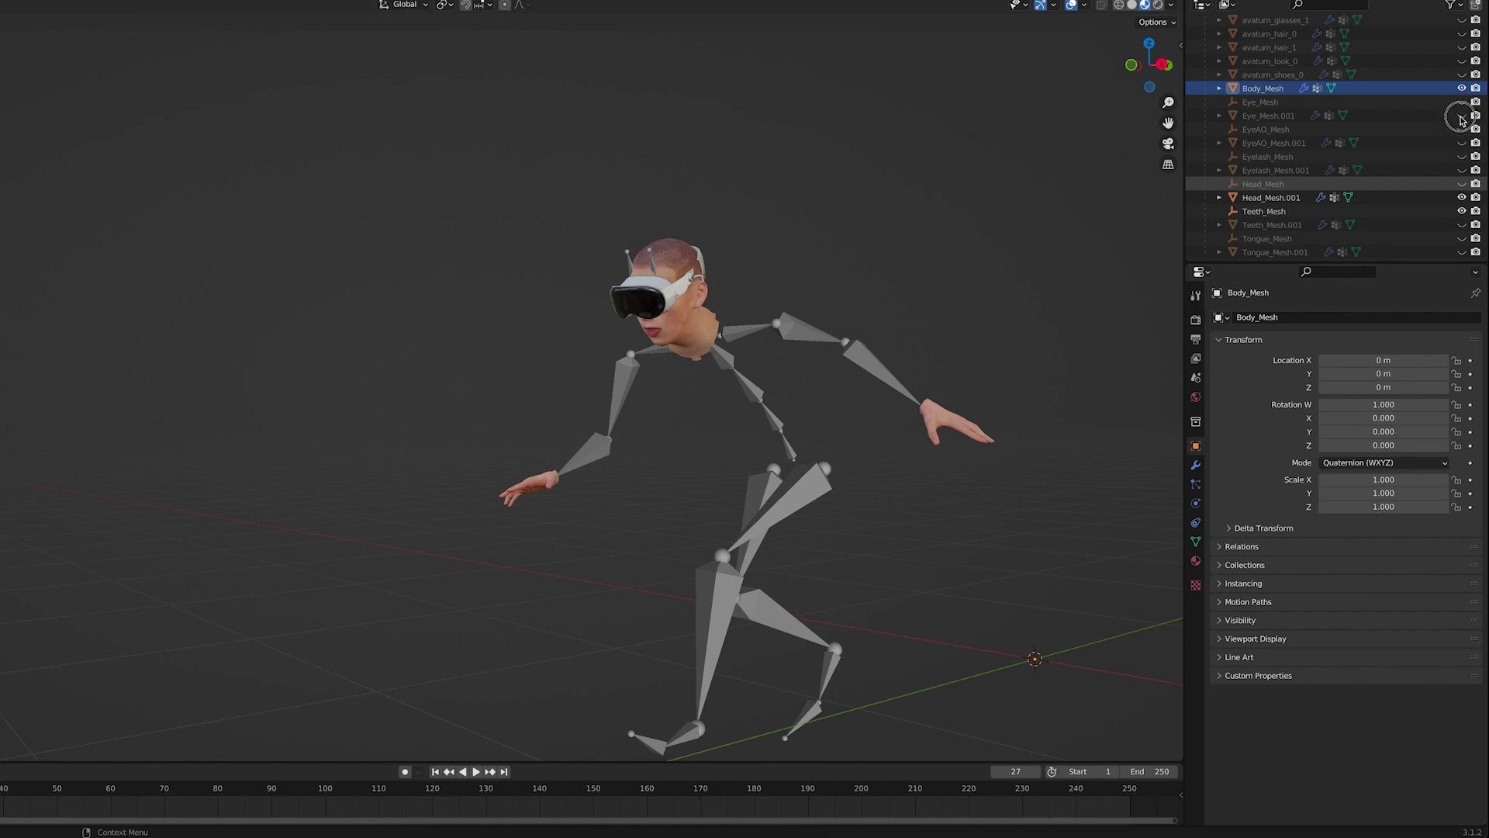
{"action": "left_click", "coordinate": [1462, 197]}
{"action": "mouse_move", "coordinate": [1462, 213]}
{"action": "left_mouse_down"}
{"action": "mouse_move", "coordinate": [1462, 102]}
{"action": "mouse_move", "coordinate": [1463, 199]}
{"action": "left_mouse_up"}
- Make all the hidden parts of the avatar visible again
{"action": "scroll", "coordinate": [1459, 155], "scroll_direction": "up", "scroll_amount": 5}
{"action": "scroll", "coordinate": [1462, 200], "scroll_direction": "down", "scroll_amount": 4}
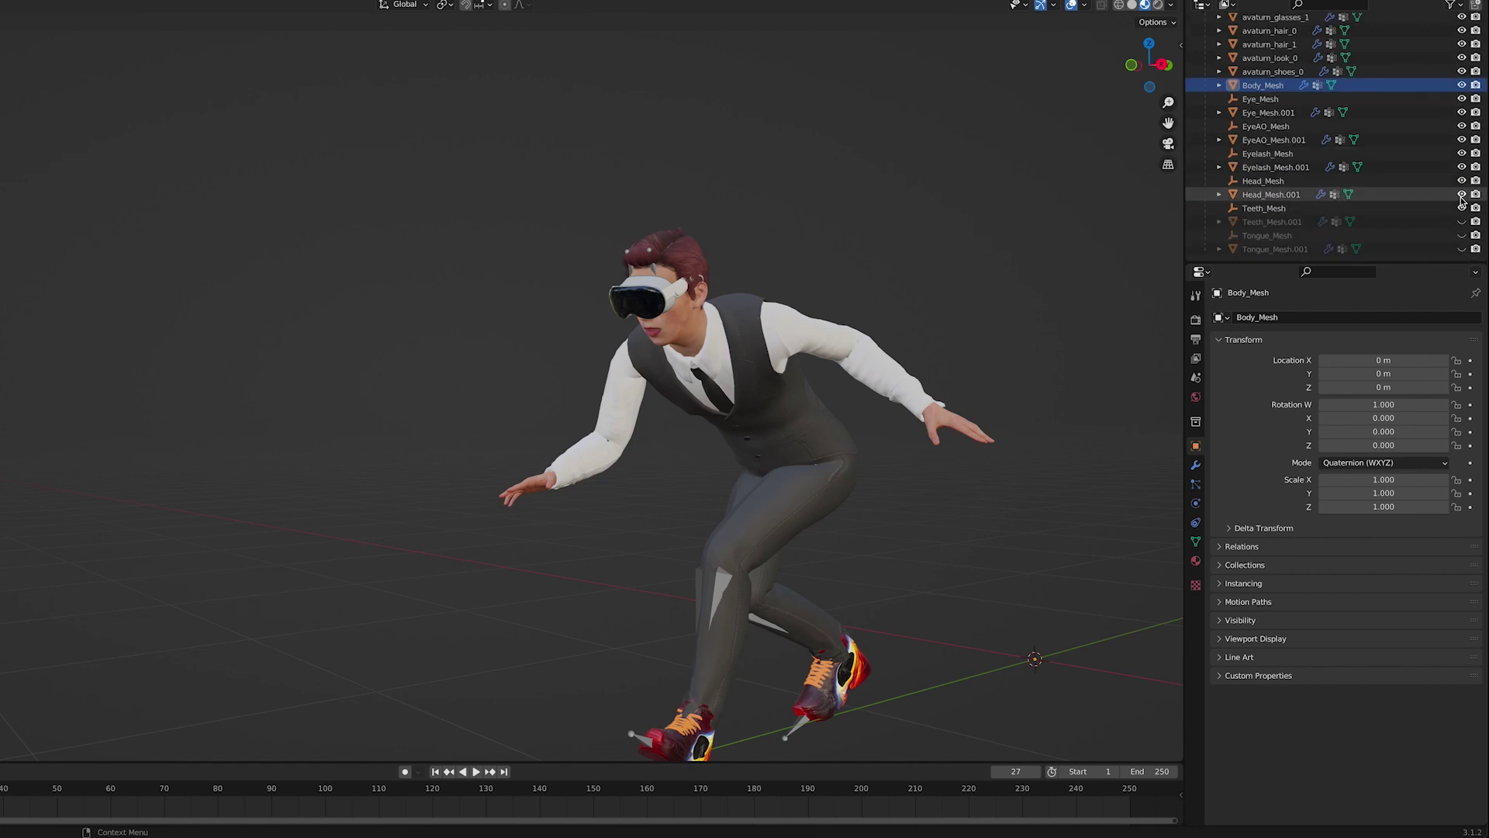
- Replay the complete avatar's animation and view it from the front
{"action": "middle_click_drag", "start_coordinate": [991, 289], "coordinate": [894, 257]}
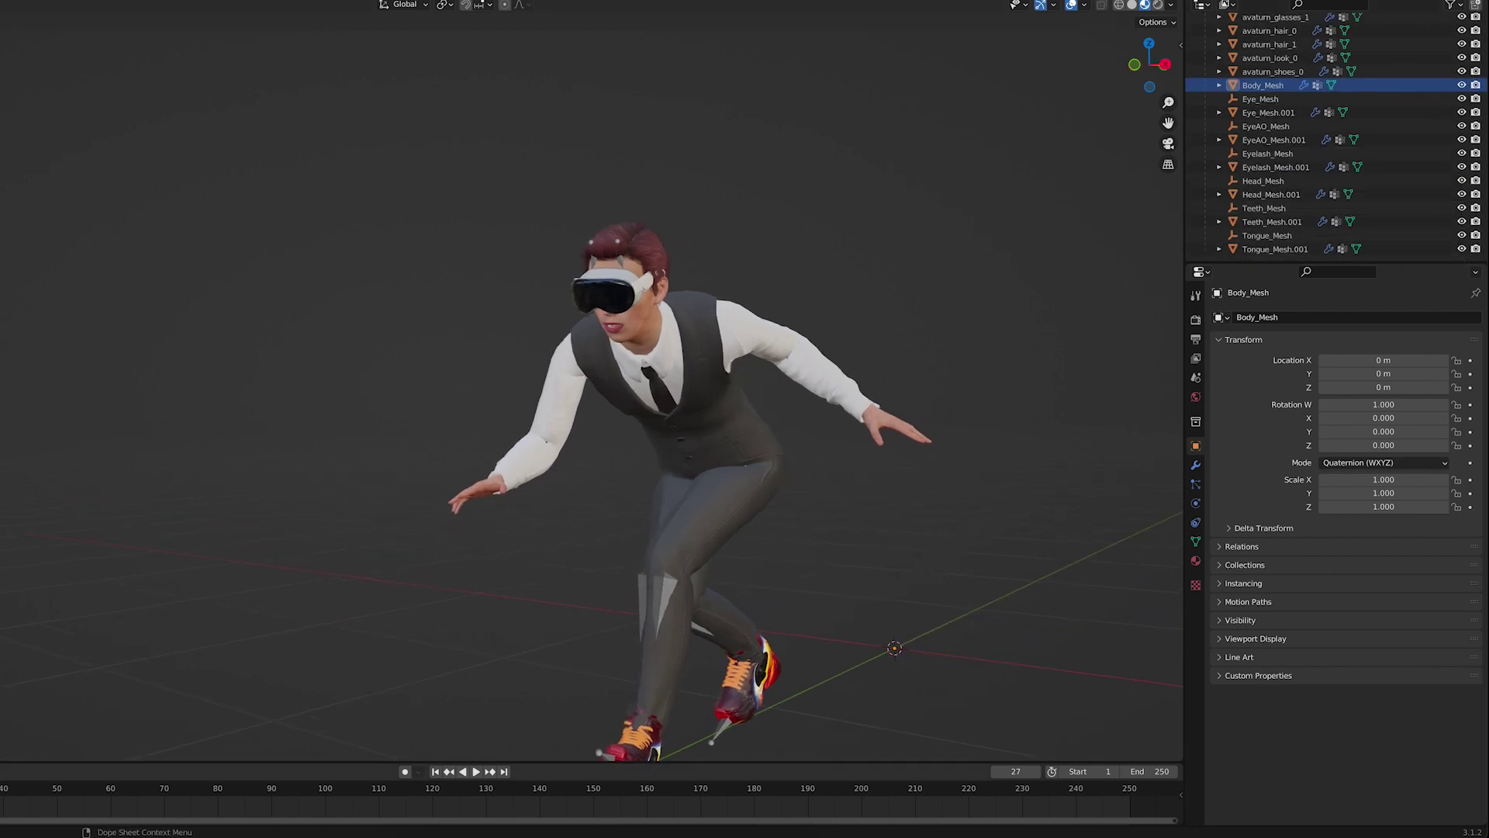
{"action": "key", "text": "space"}
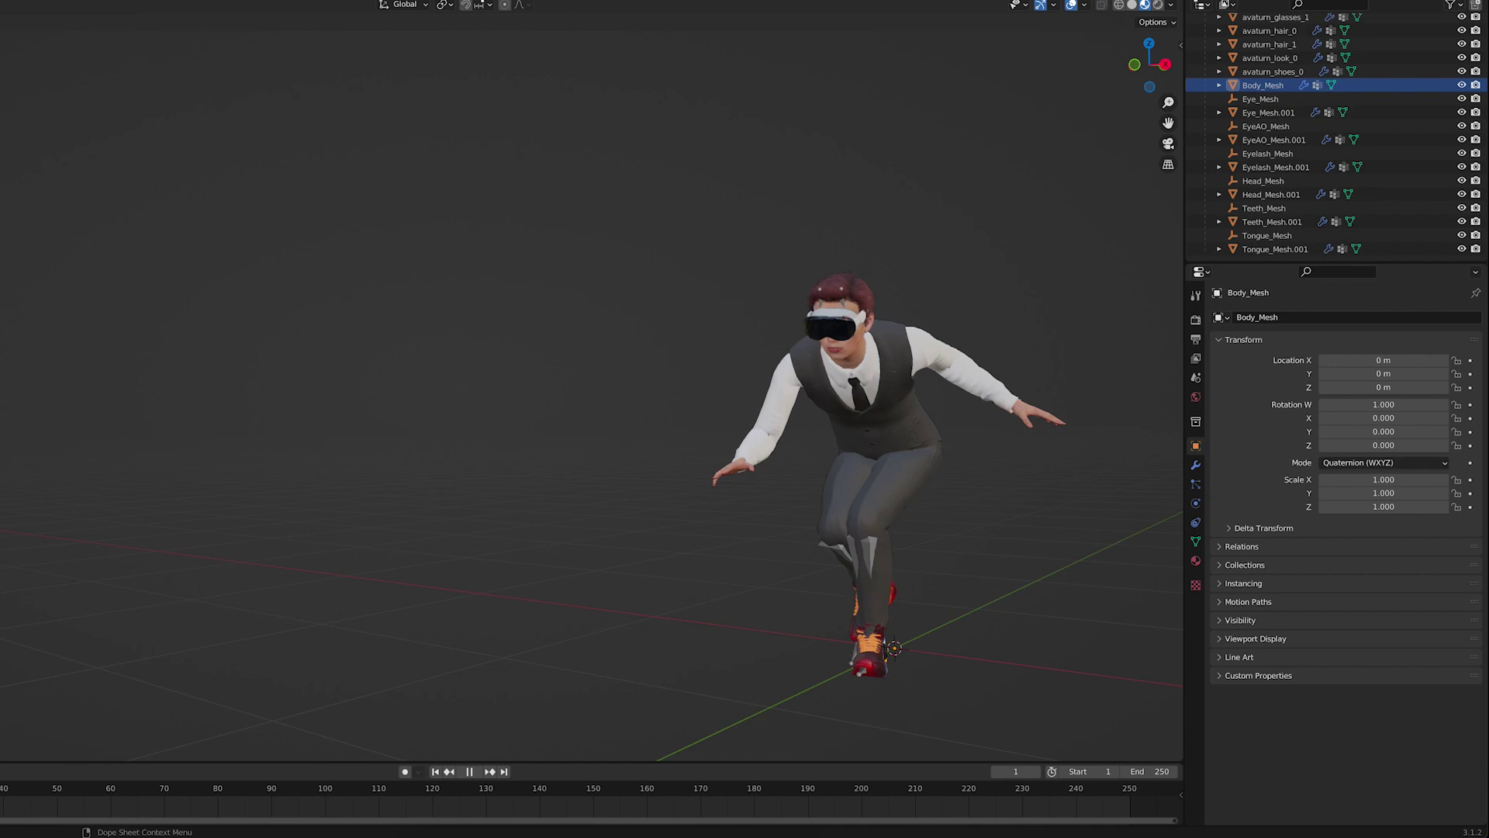
{"action": "middle_click_drag", "start_coordinate": [685, 448], "coordinate": [621, 697]}
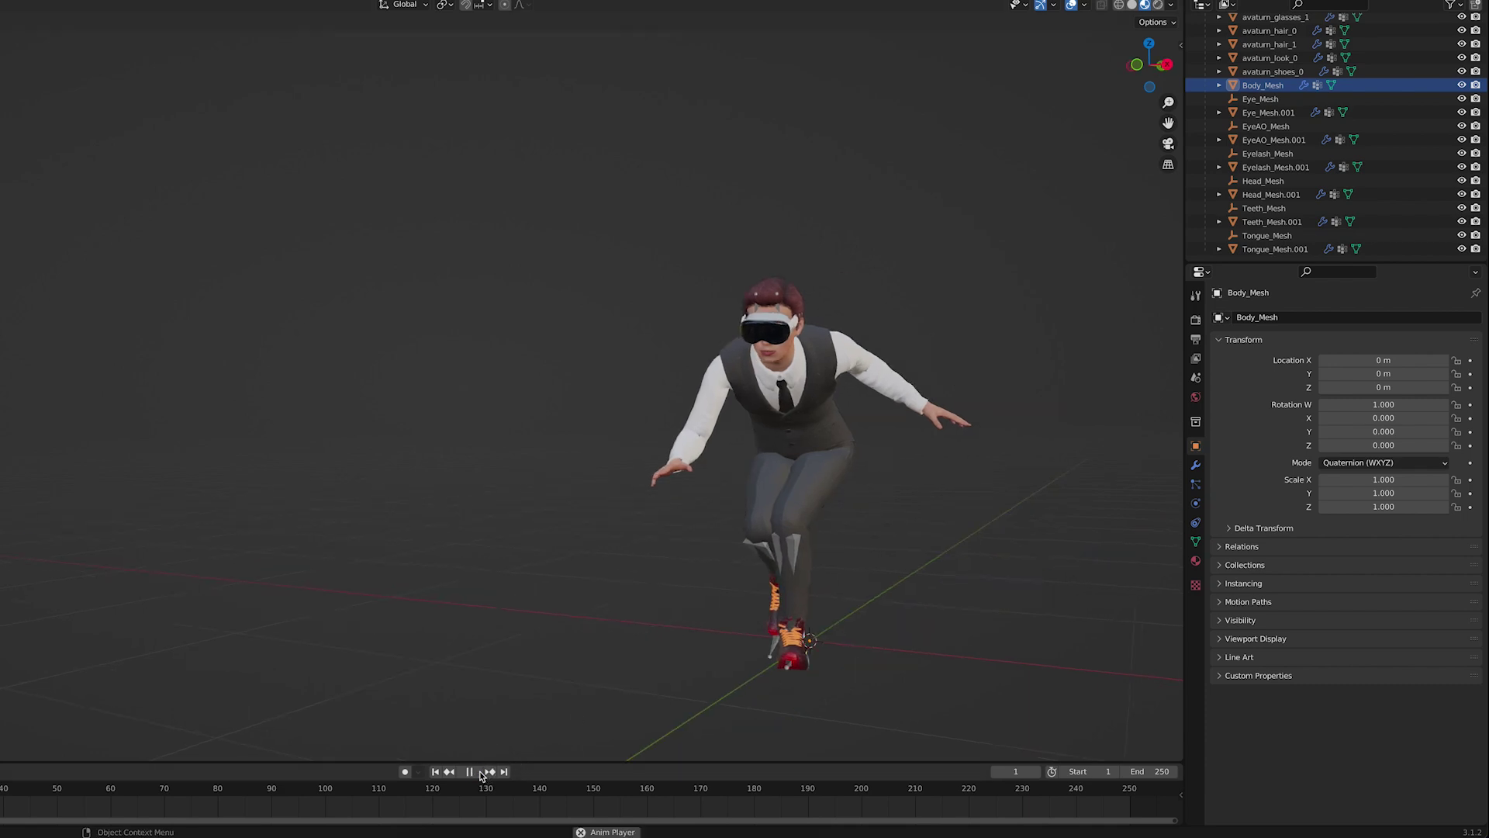